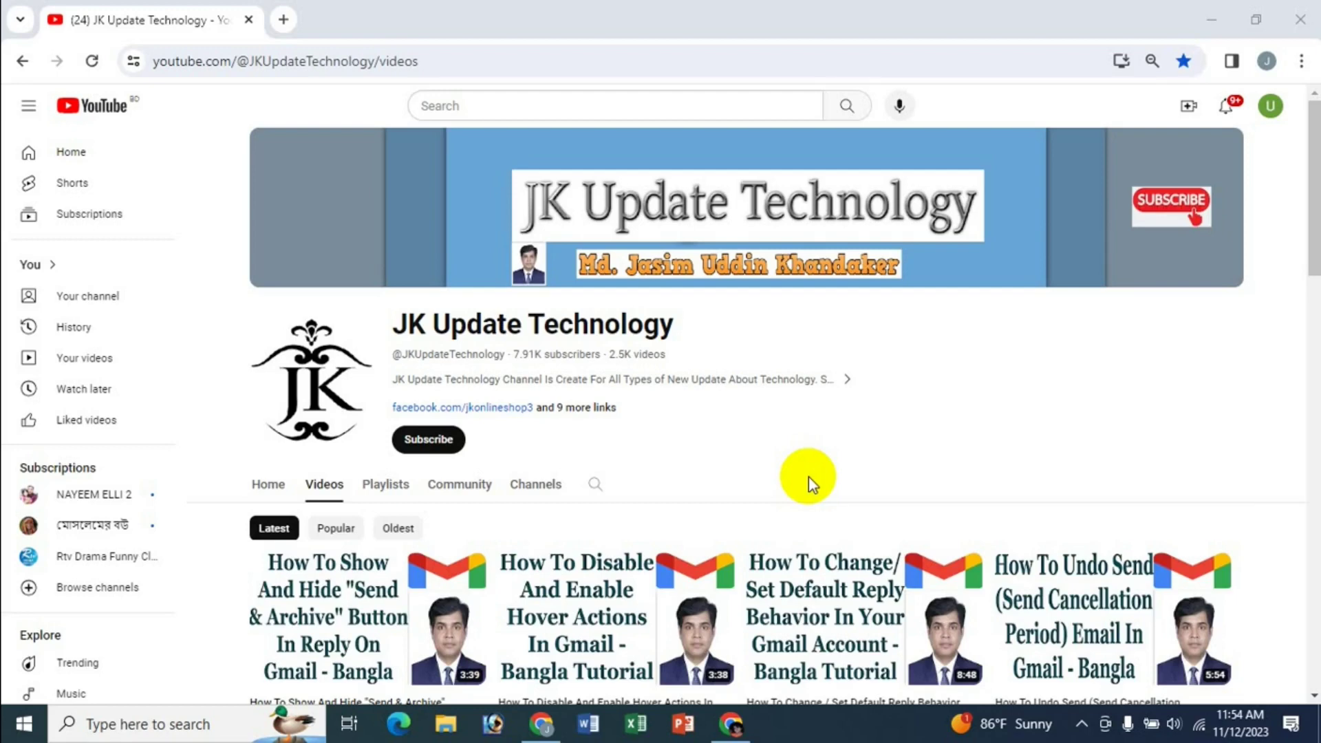
- Open Gmail in a new browser tab
click(283, 19)
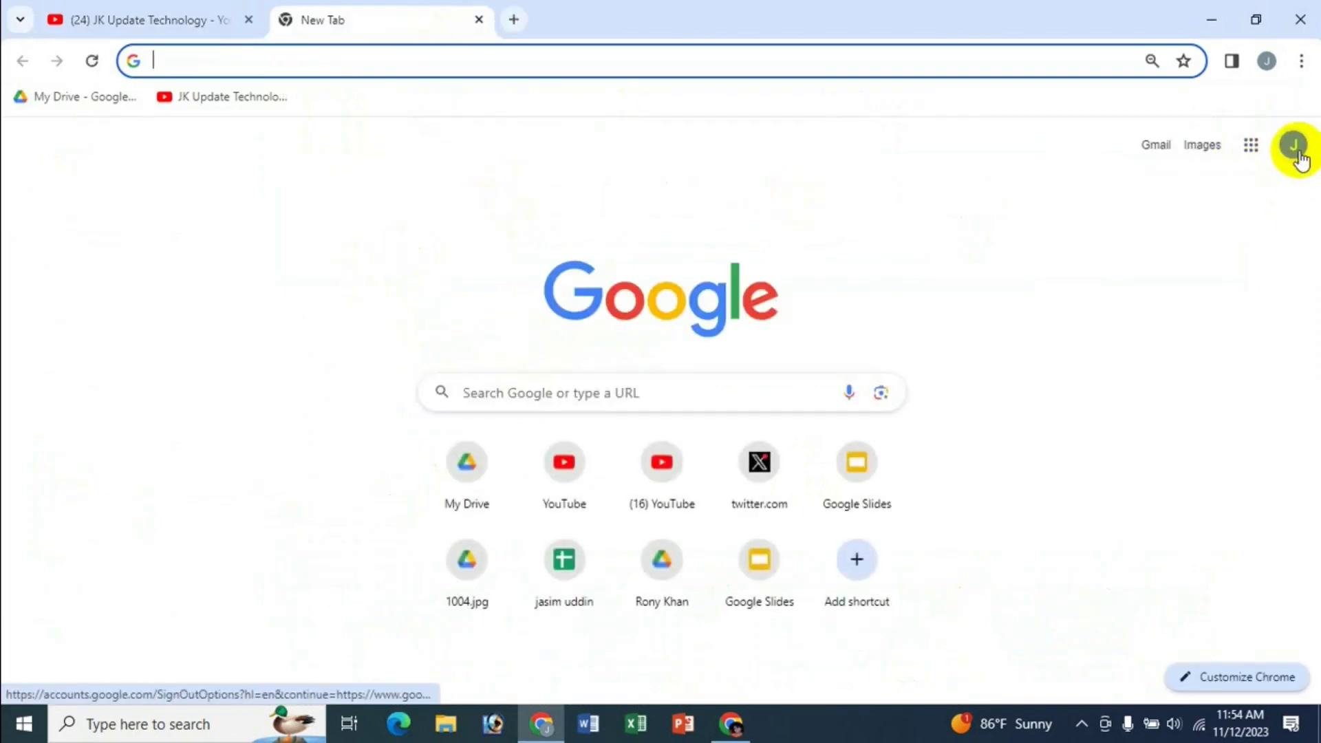
click(1252, 157)
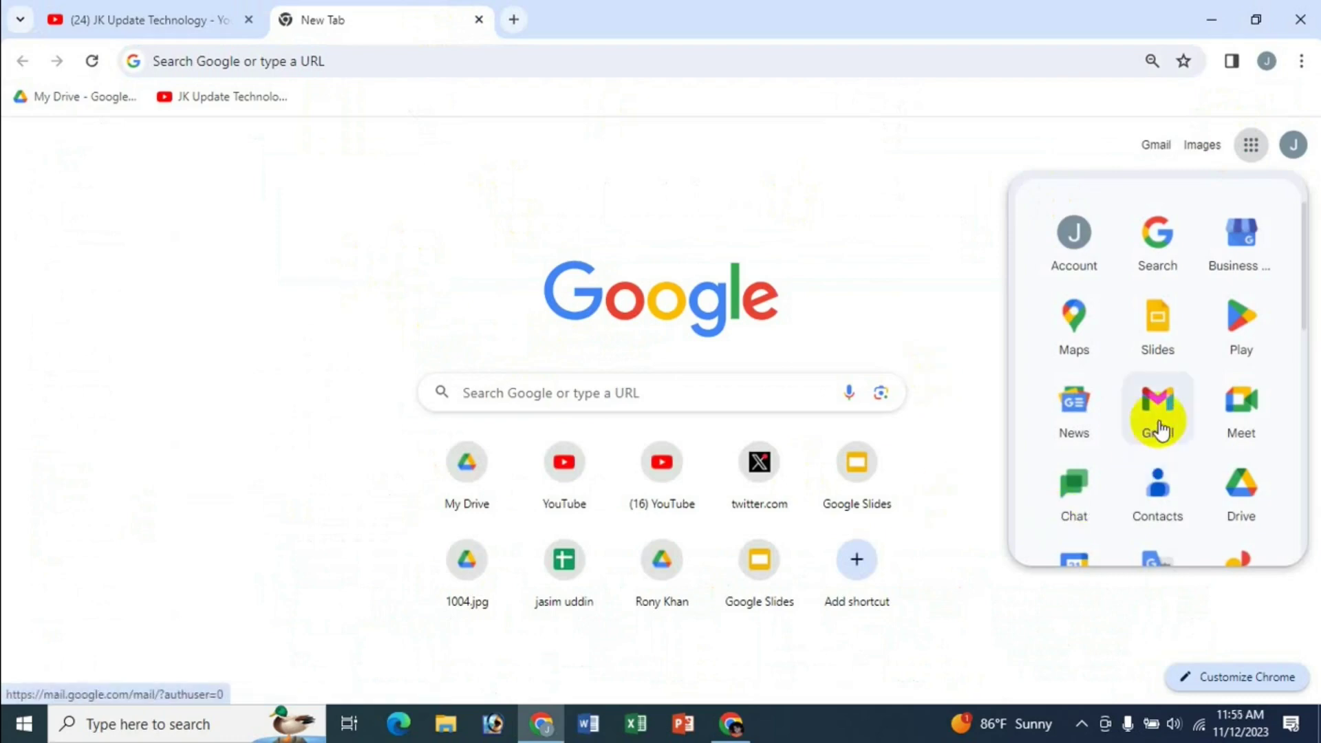
click(1064, 147)
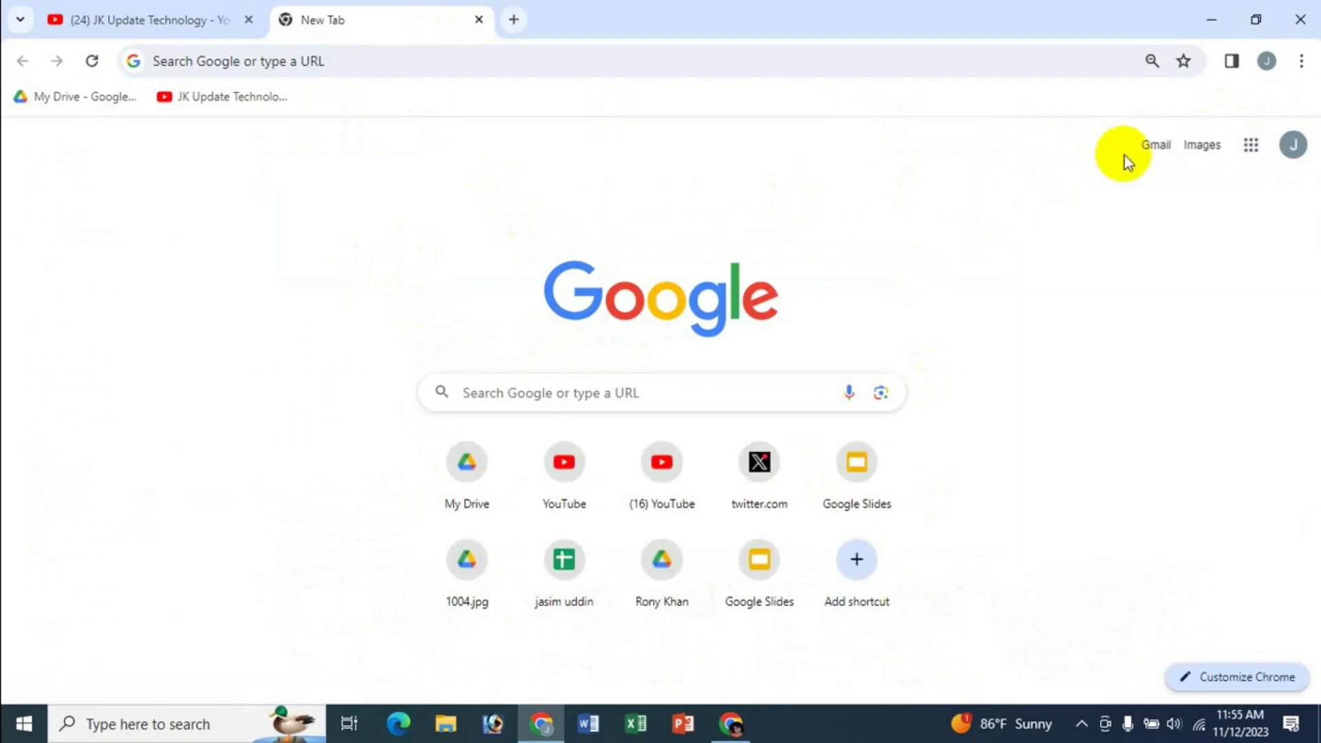
click(1149, 151)
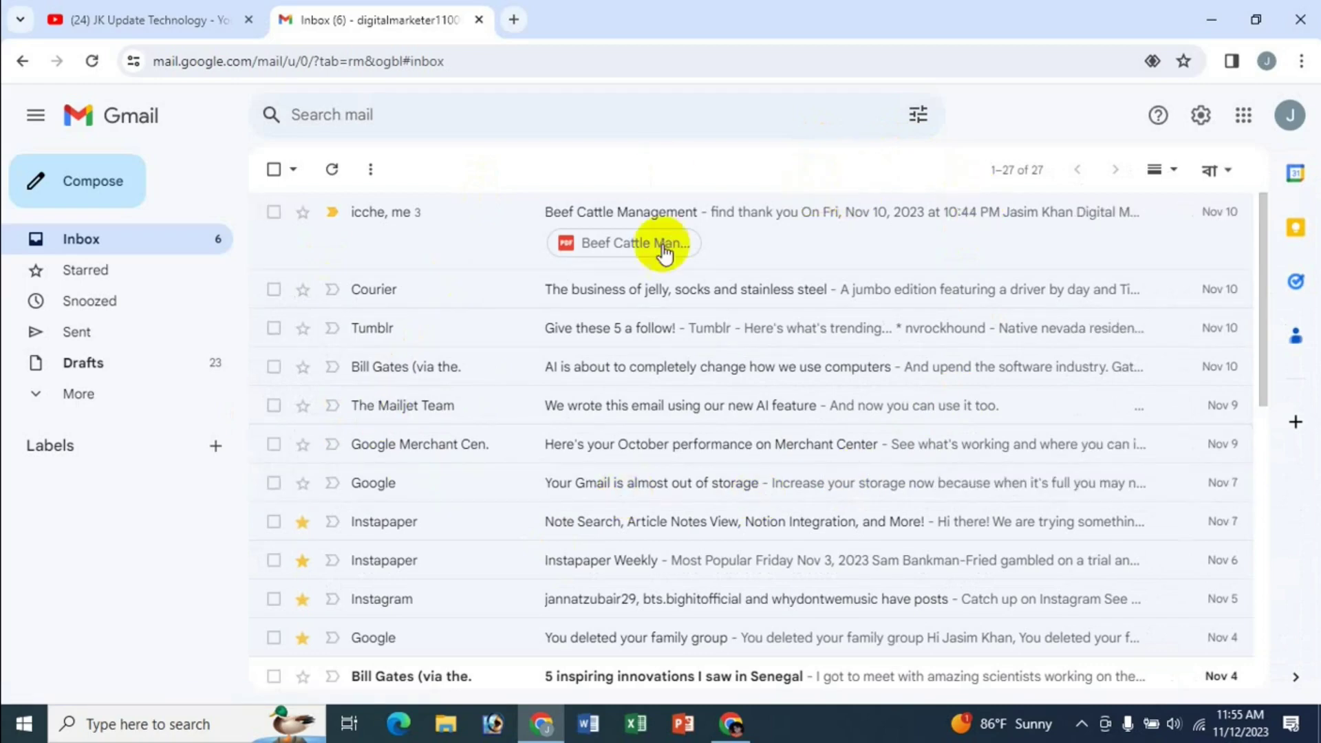
- Open Gmail's full settings and find the Dynamic email section among the General options
click(1203, 121)
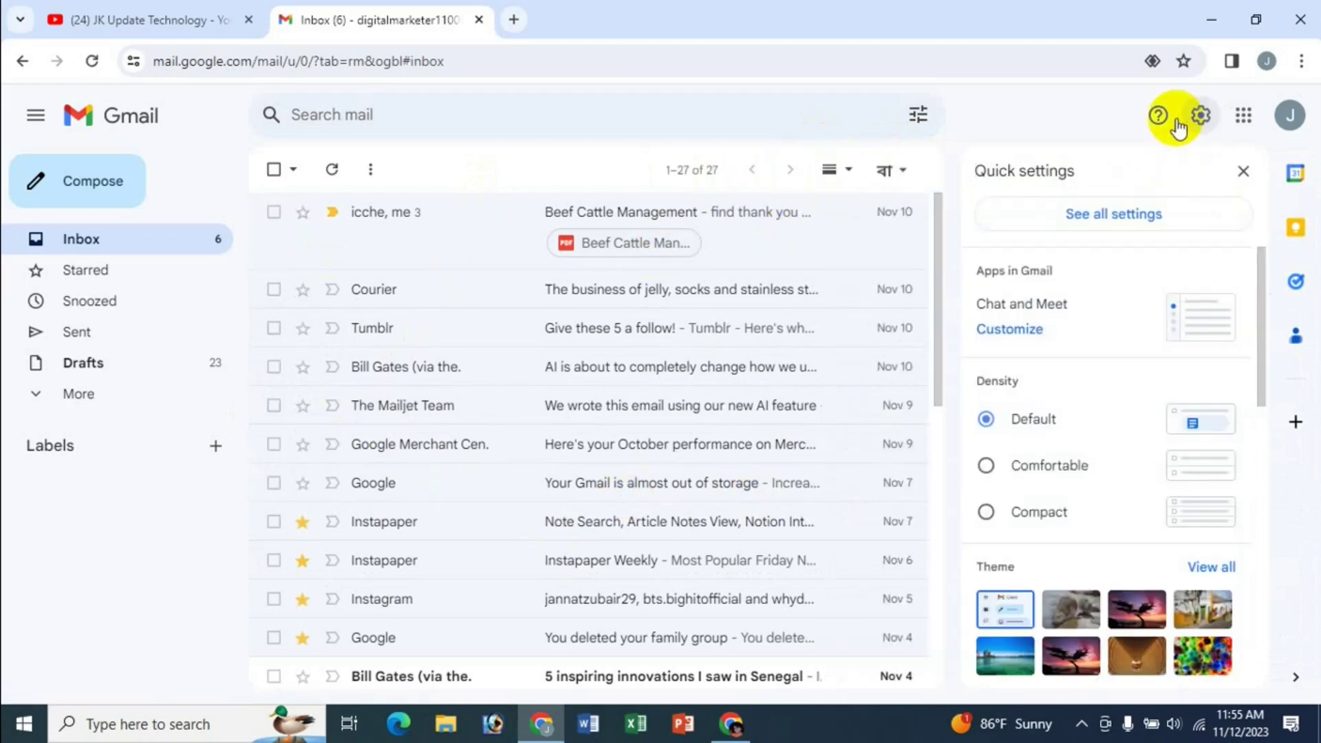
click(1112, 216)
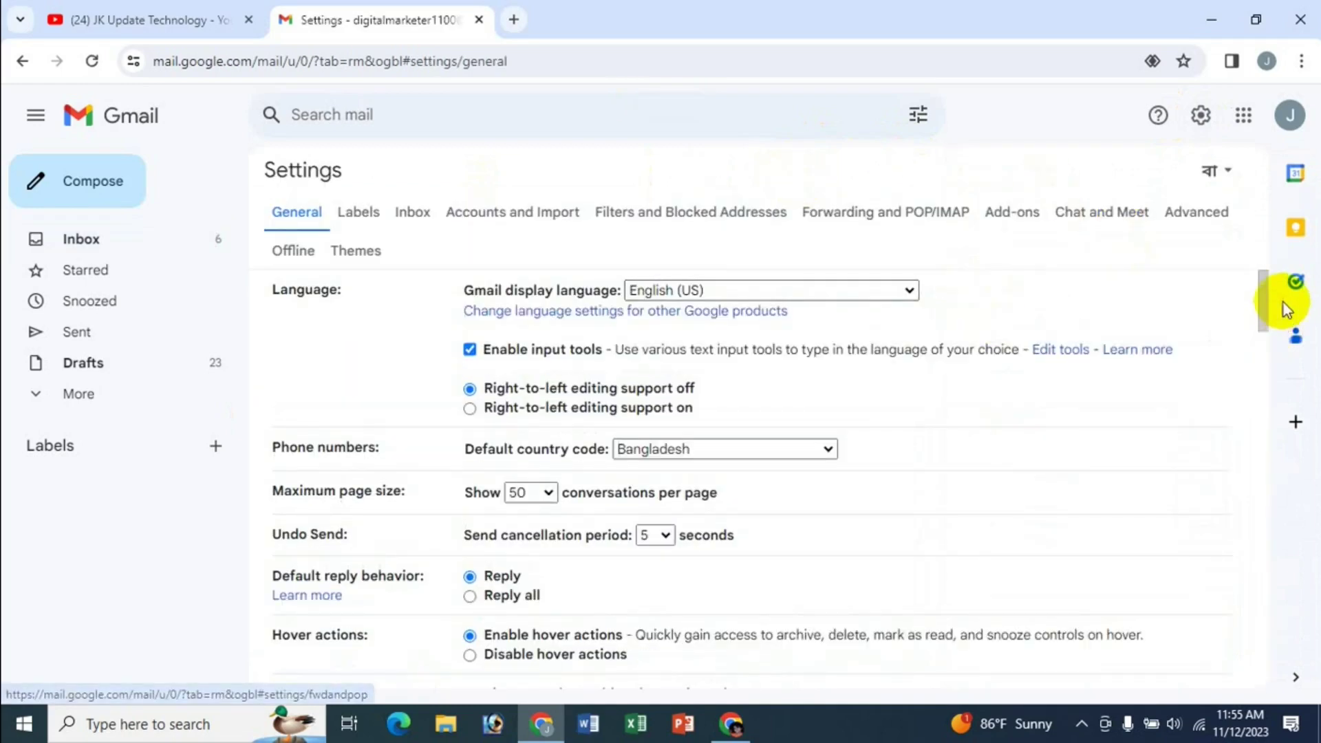
click(1265, 300)
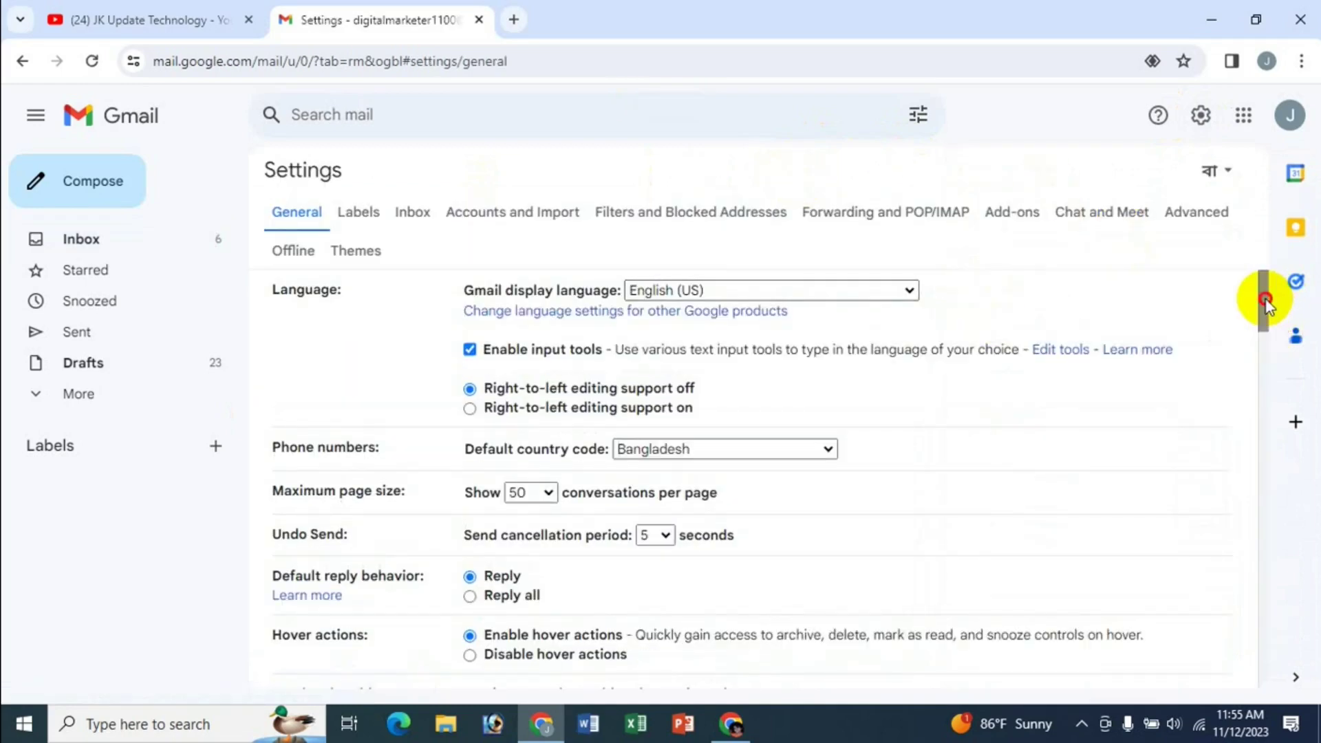
drag(1265, 300, 1274, 366)
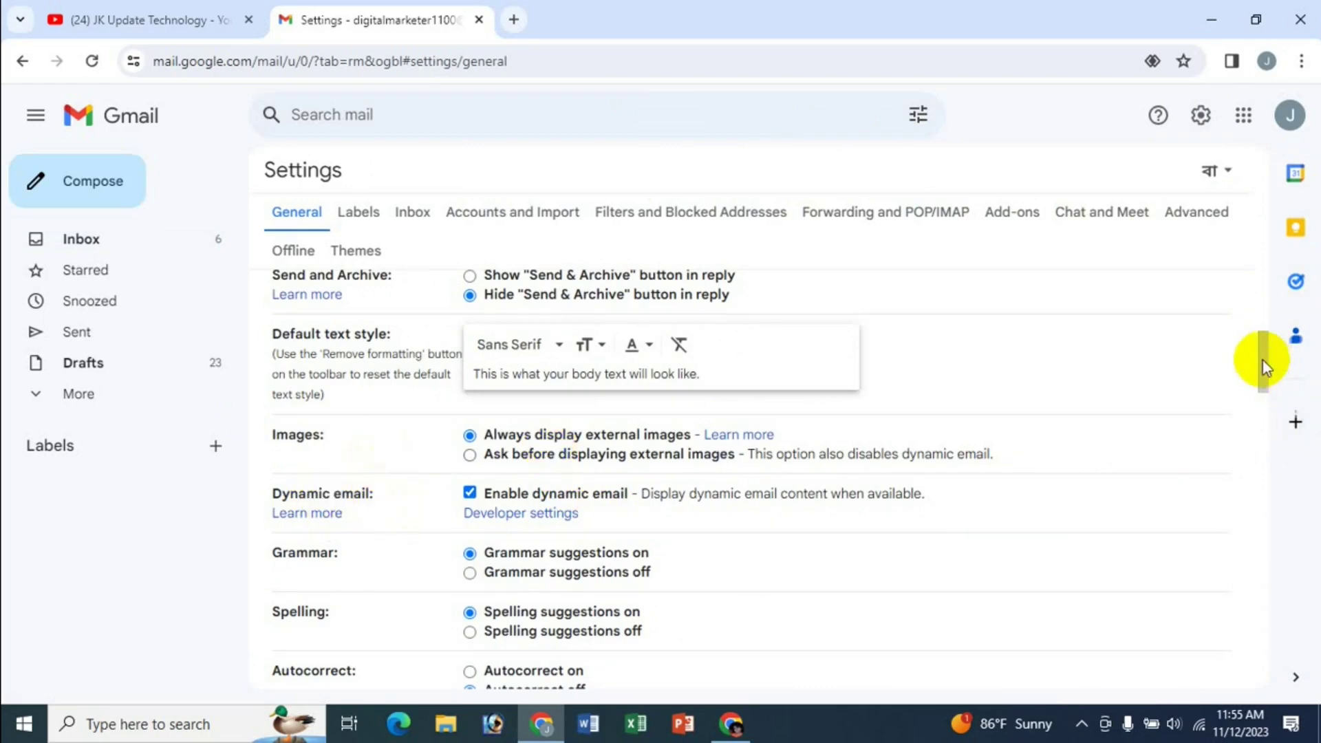
mouse_move(1262, 360)
mouse_down()
mouse_move(1264, 285)
mouse_move(1266, 360)
mouse_up()
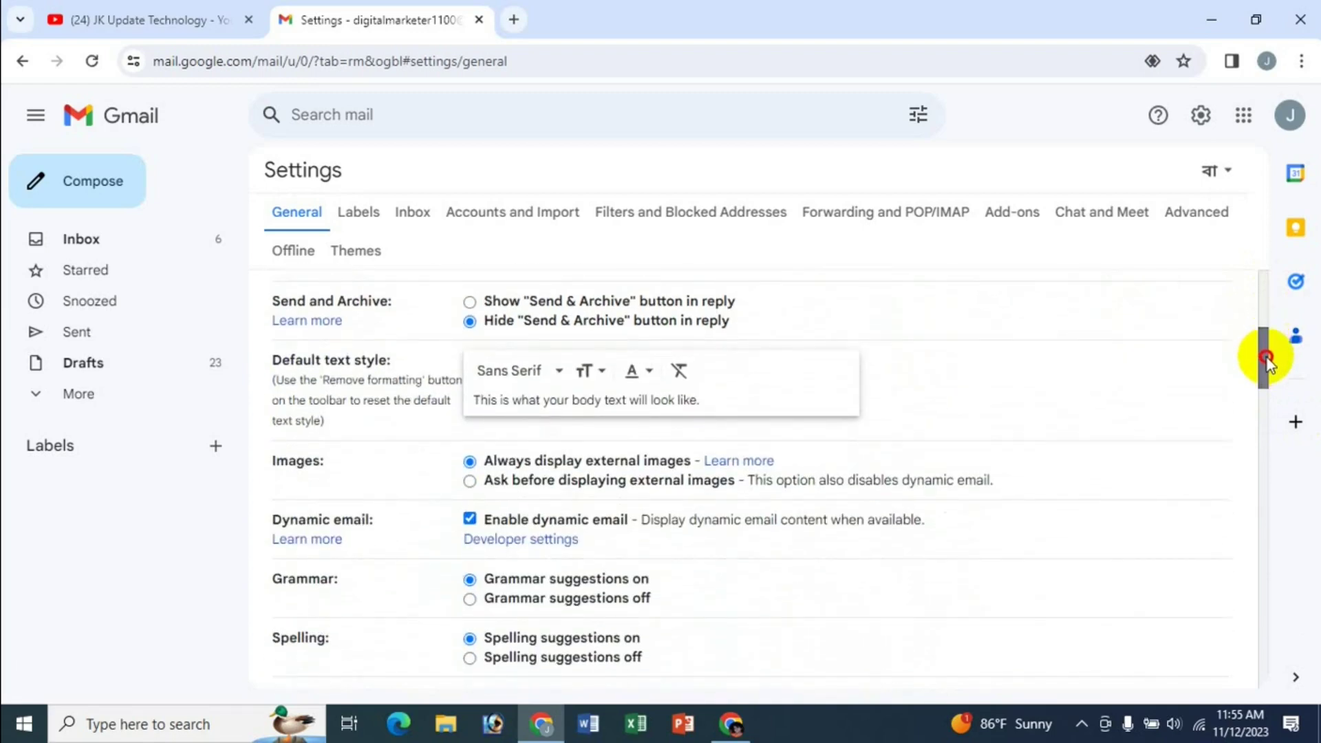
drag(1266, 358, 1265, 365)
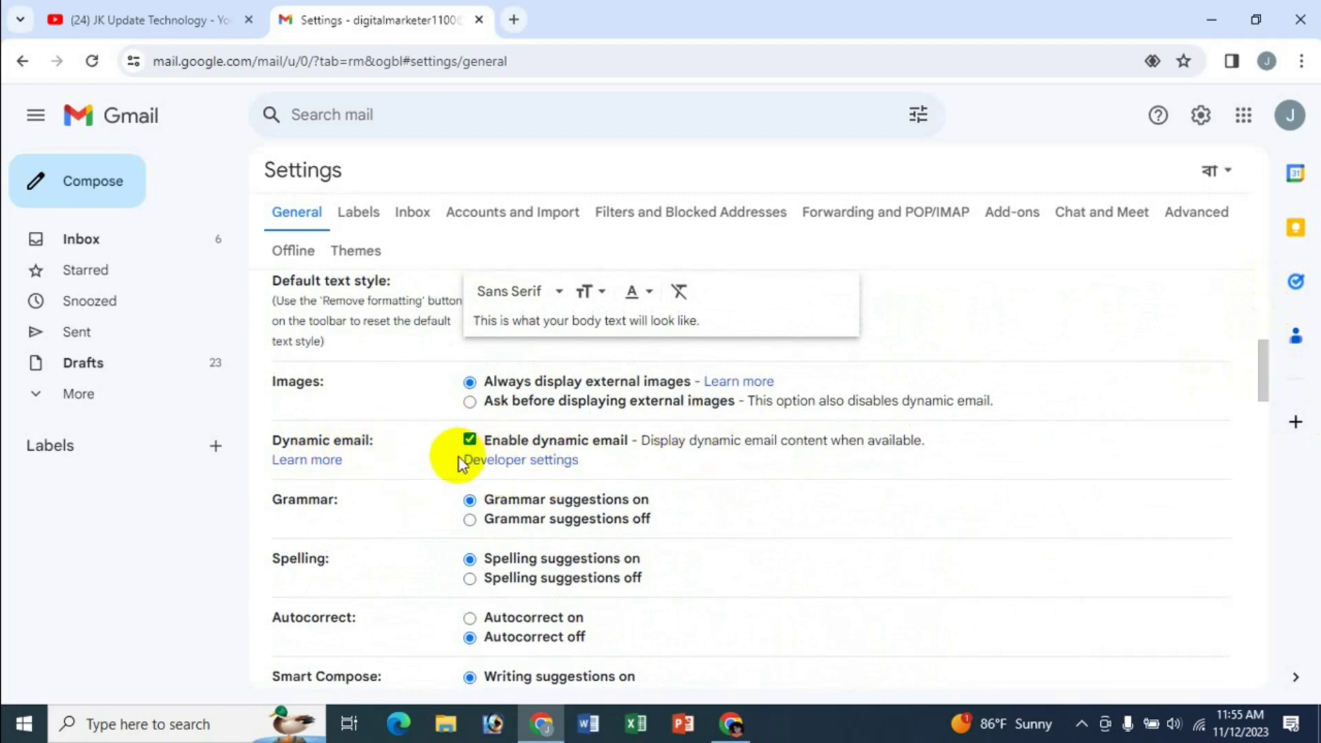
- Read the help article on dynamic email, including its Computer and Android instructions for turning the feature on or off
click(307, 463)
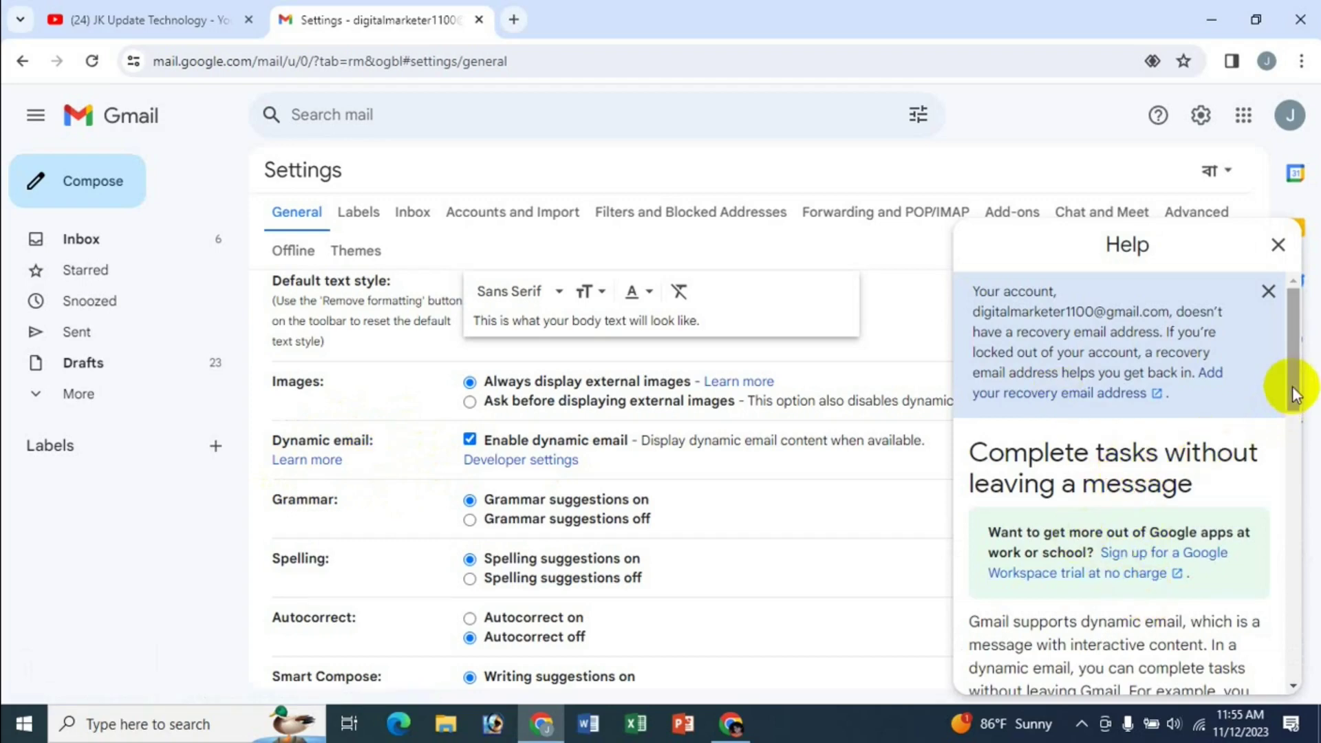
scroll(1292, 399, down, 1)
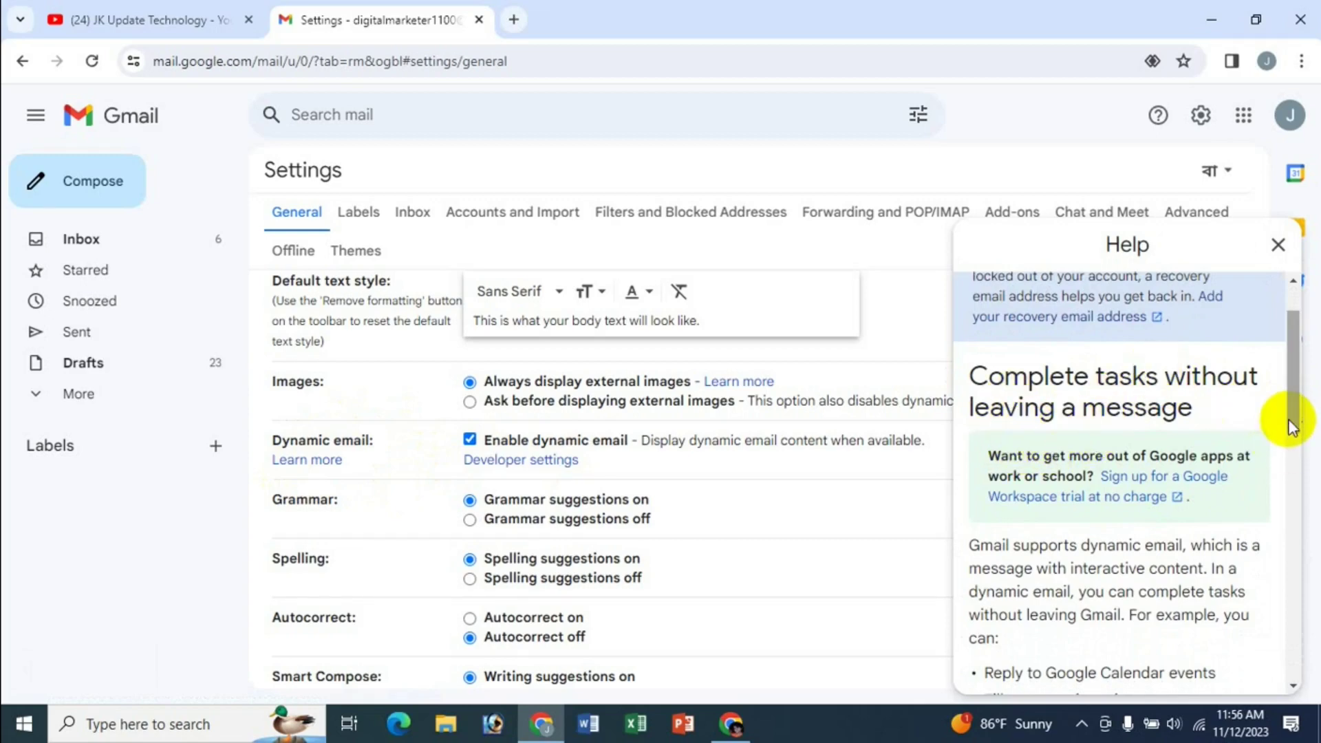
scroll(1299, 417, down, 2)
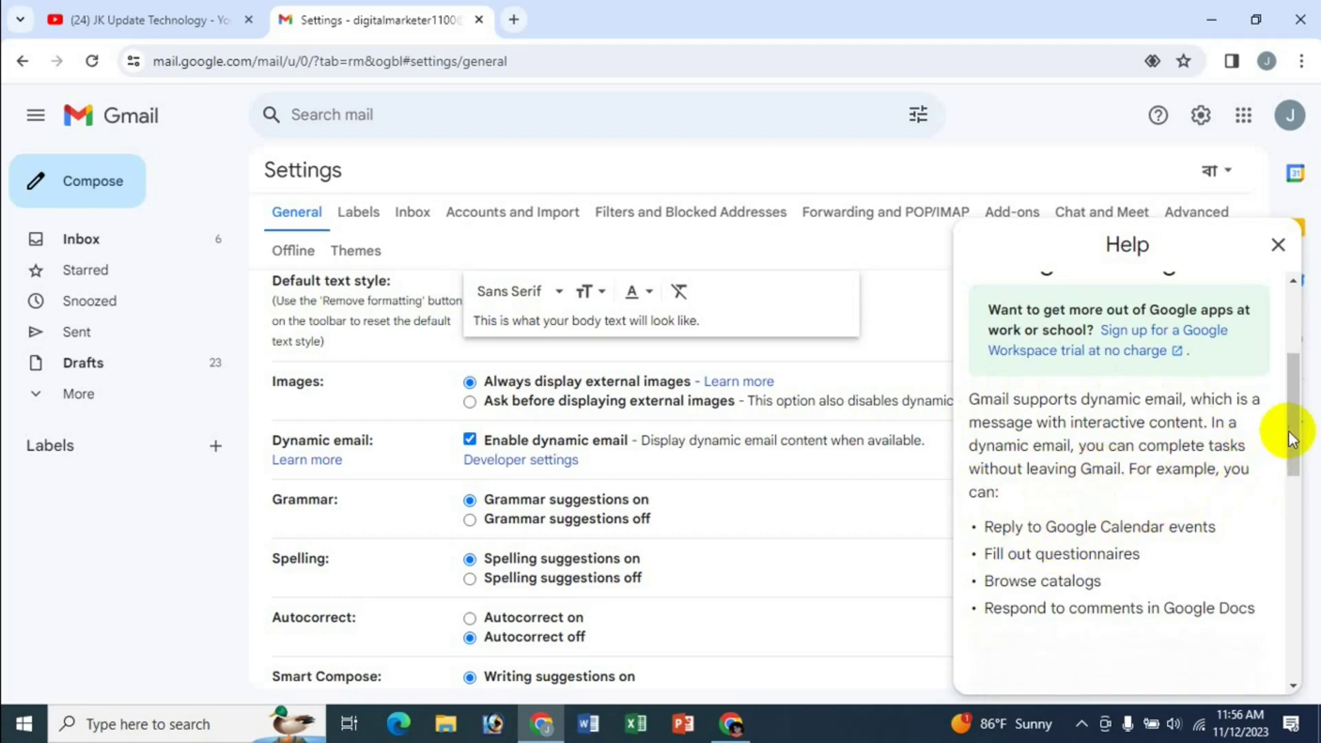
drag(1297, 435, 1285, 463)
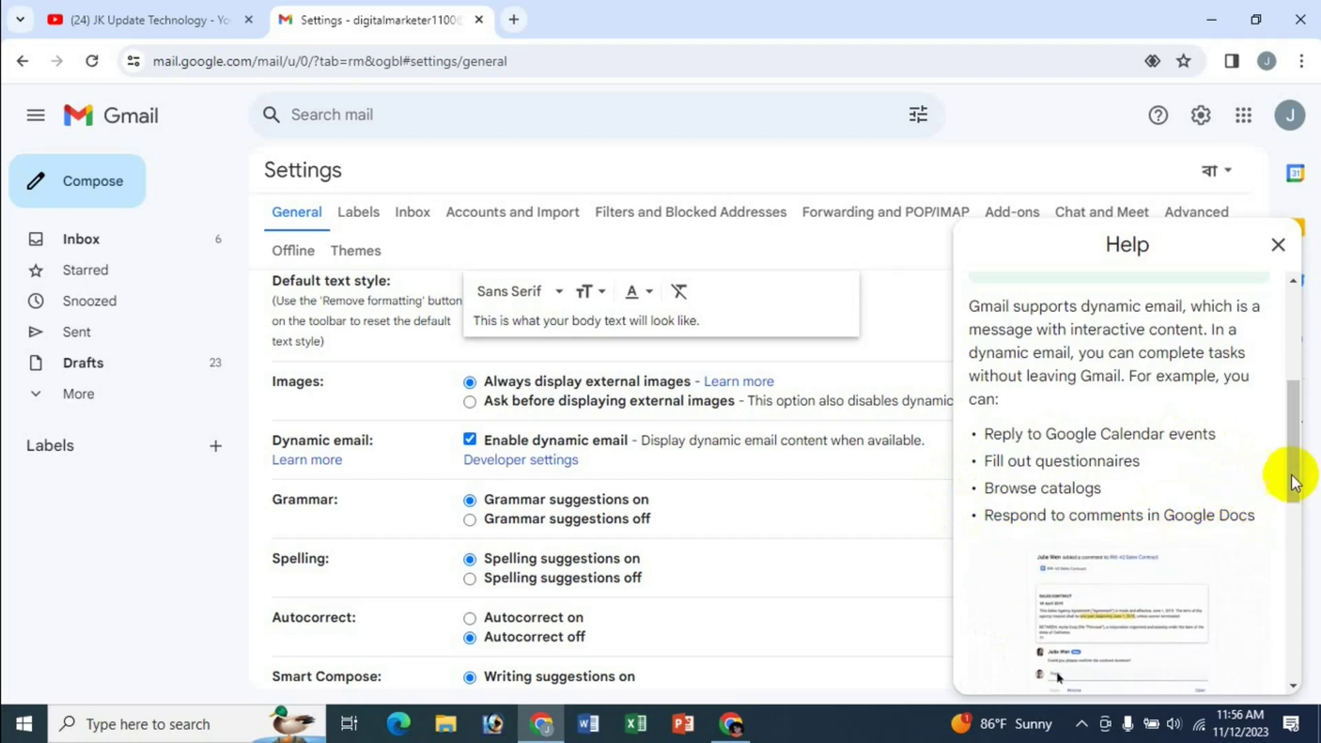
drag(1289, 442, 1289, 481)
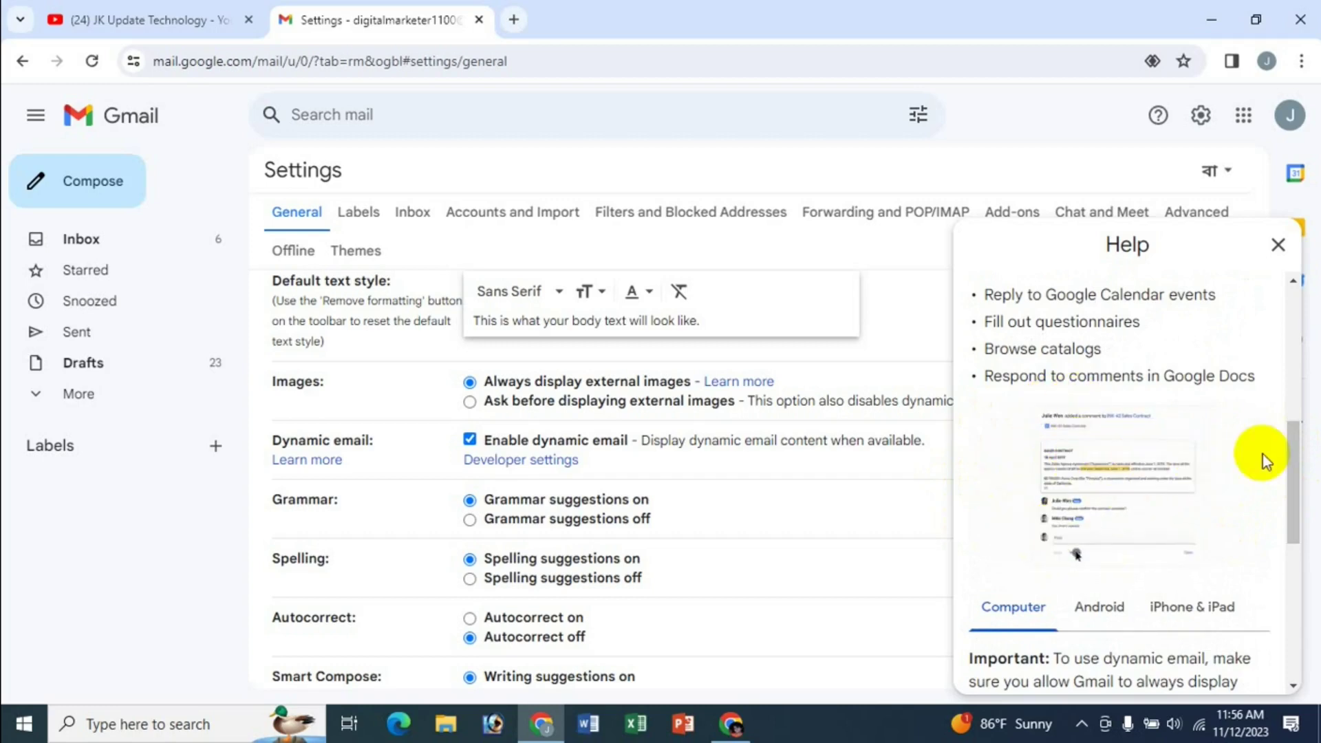
drag(1291, 451, 1294, 502)
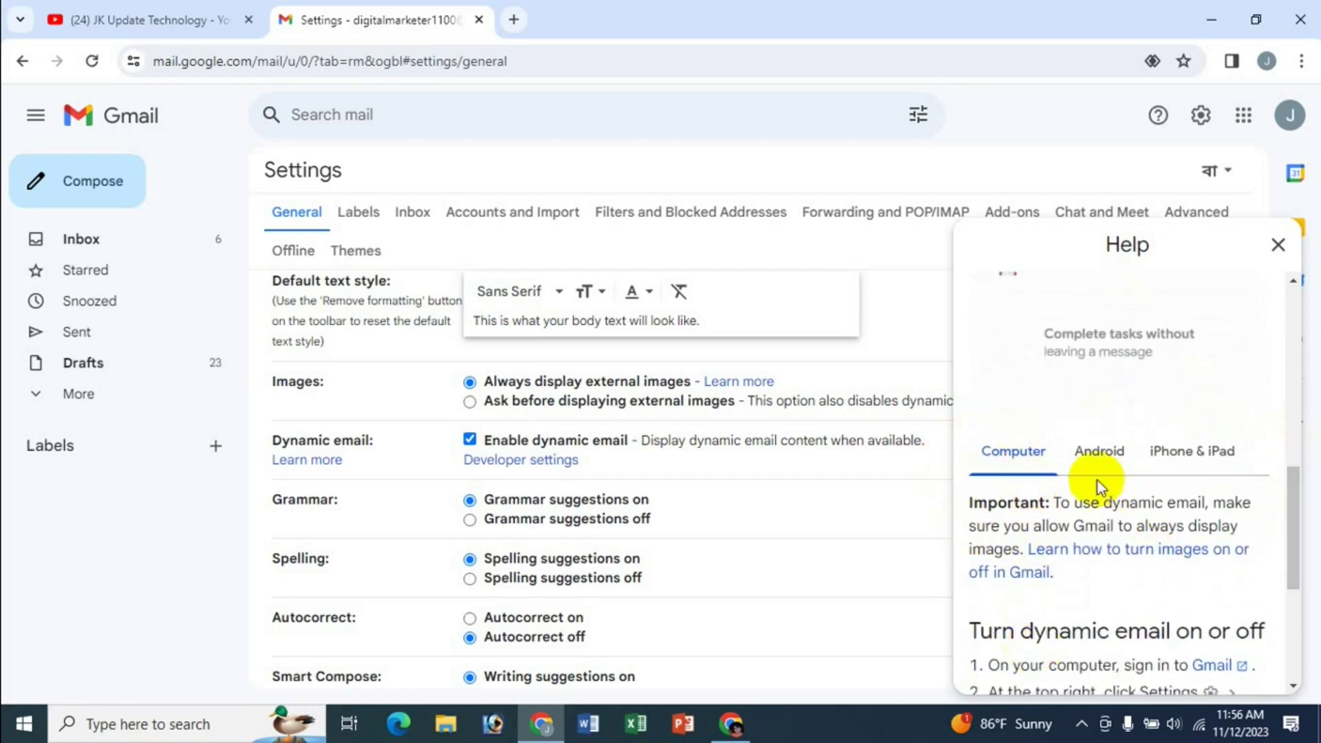
click(1100, 454)
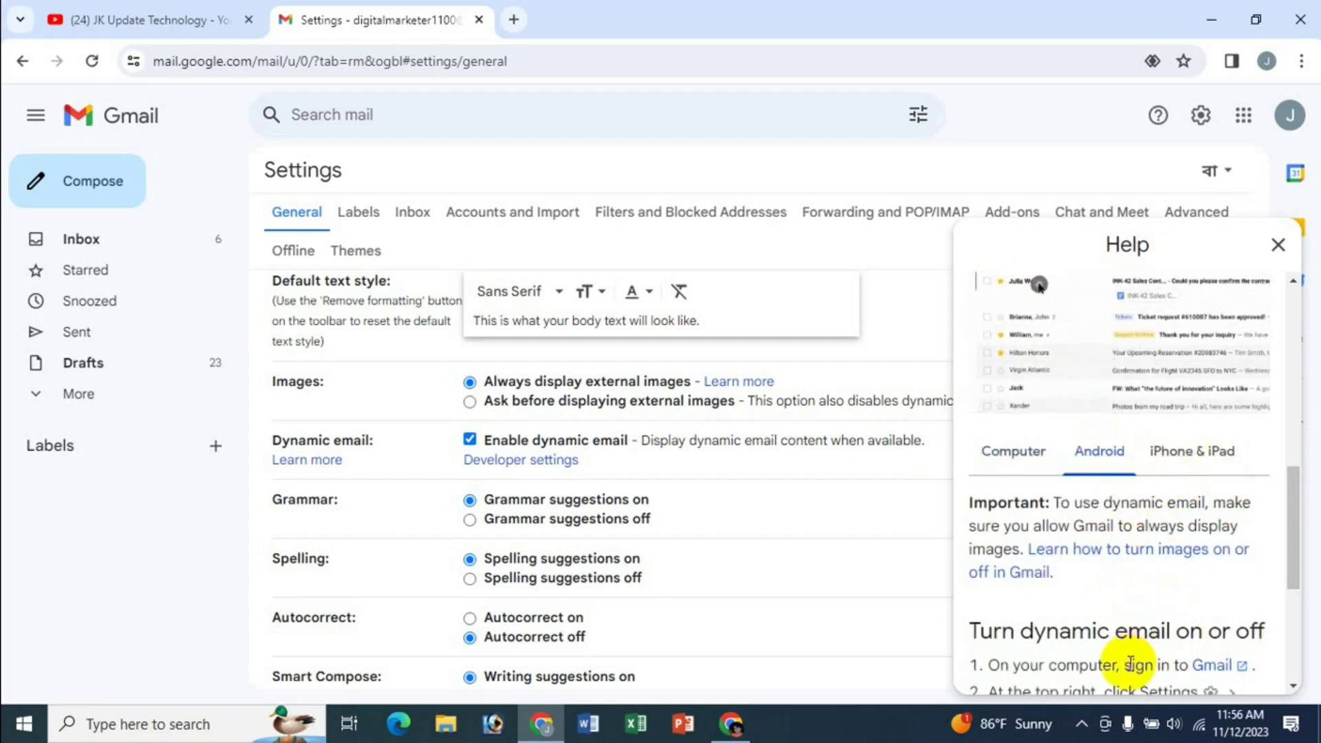
click(1001, 454)
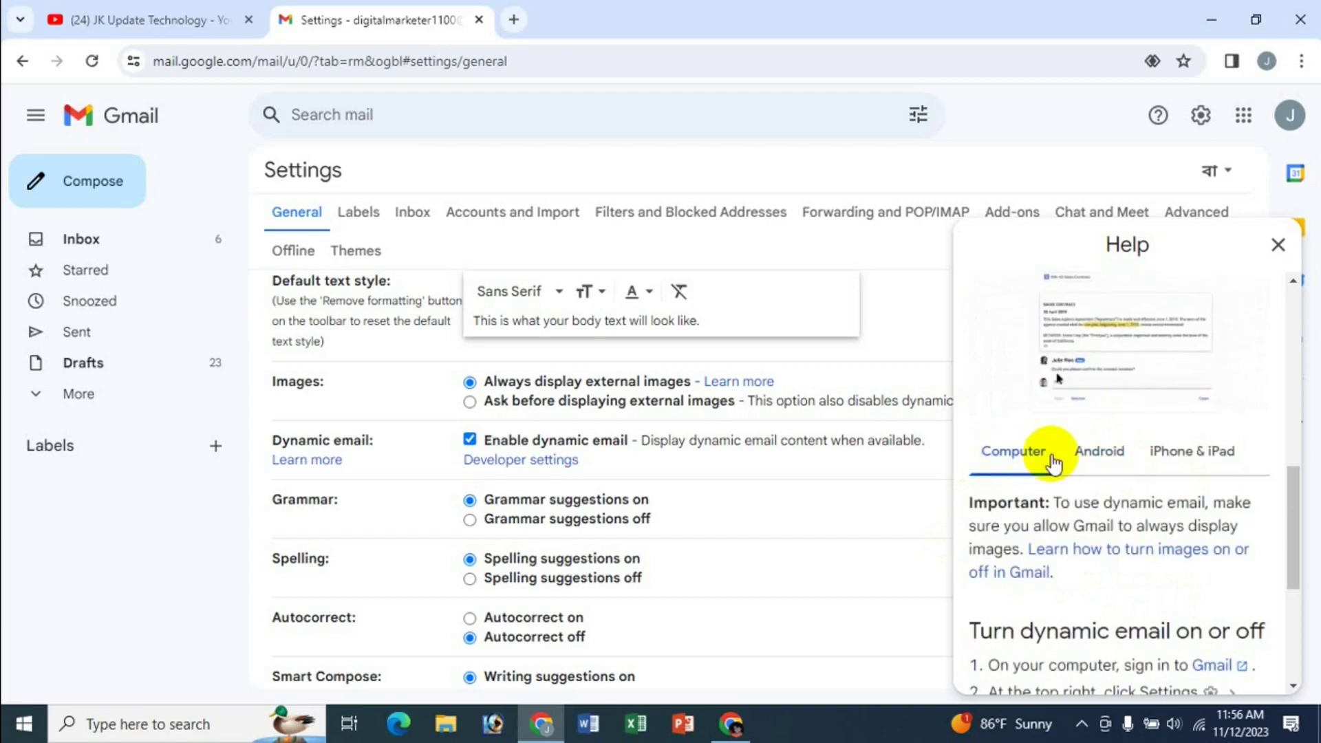
drag(1294, 518, 1292, 574)
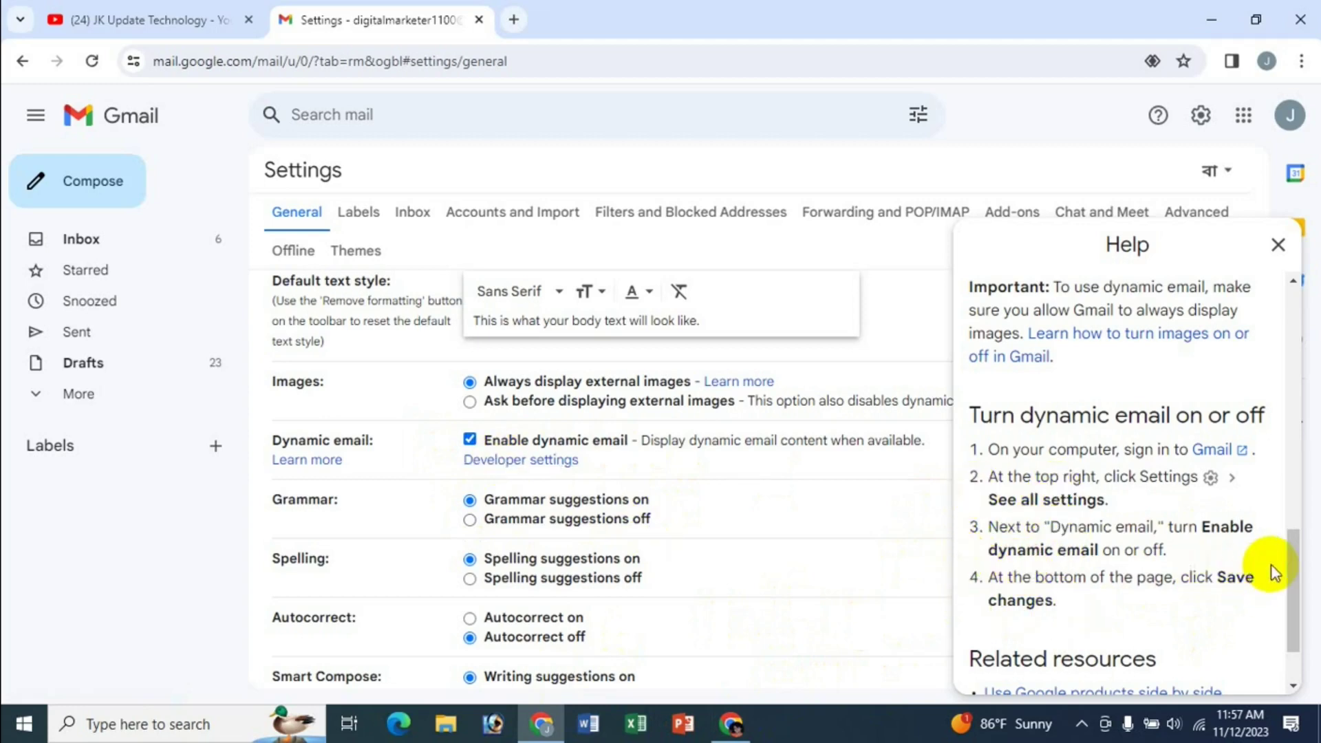
mouse_move(1292, 557)
mouse_down()
mouse_move(1293, 595)
mouse_move(1290, 543)
mouse_up()
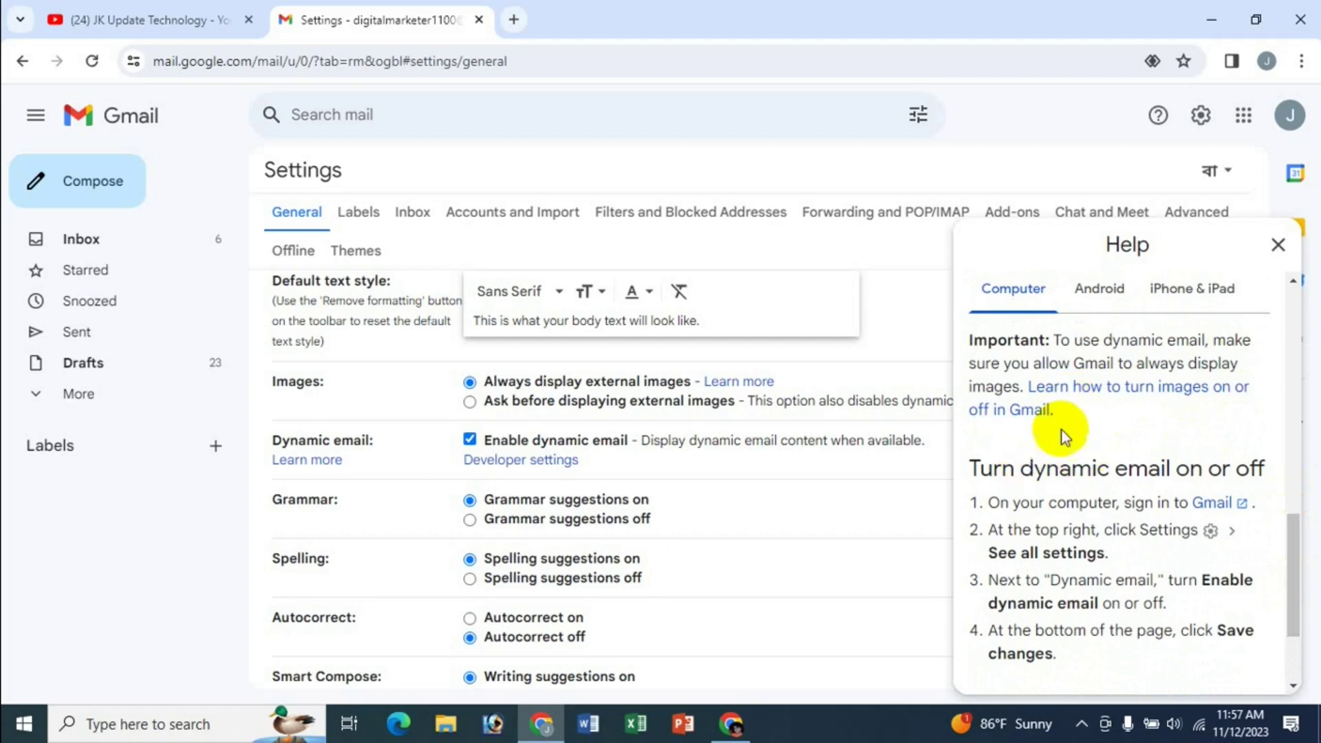
- Read the linked help article on turning images on or off in Gmail, and close the help window
click(1091, 391)
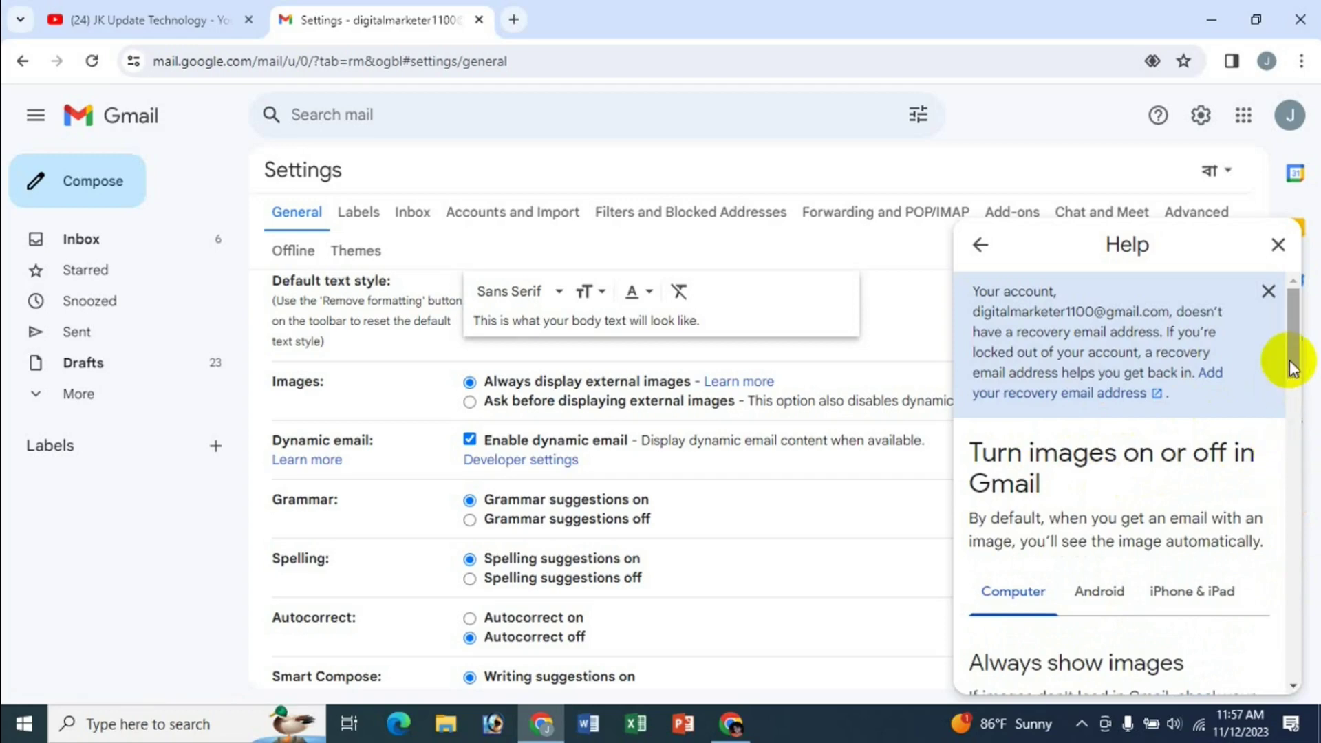
drag(1291, 365, 1306, 434)
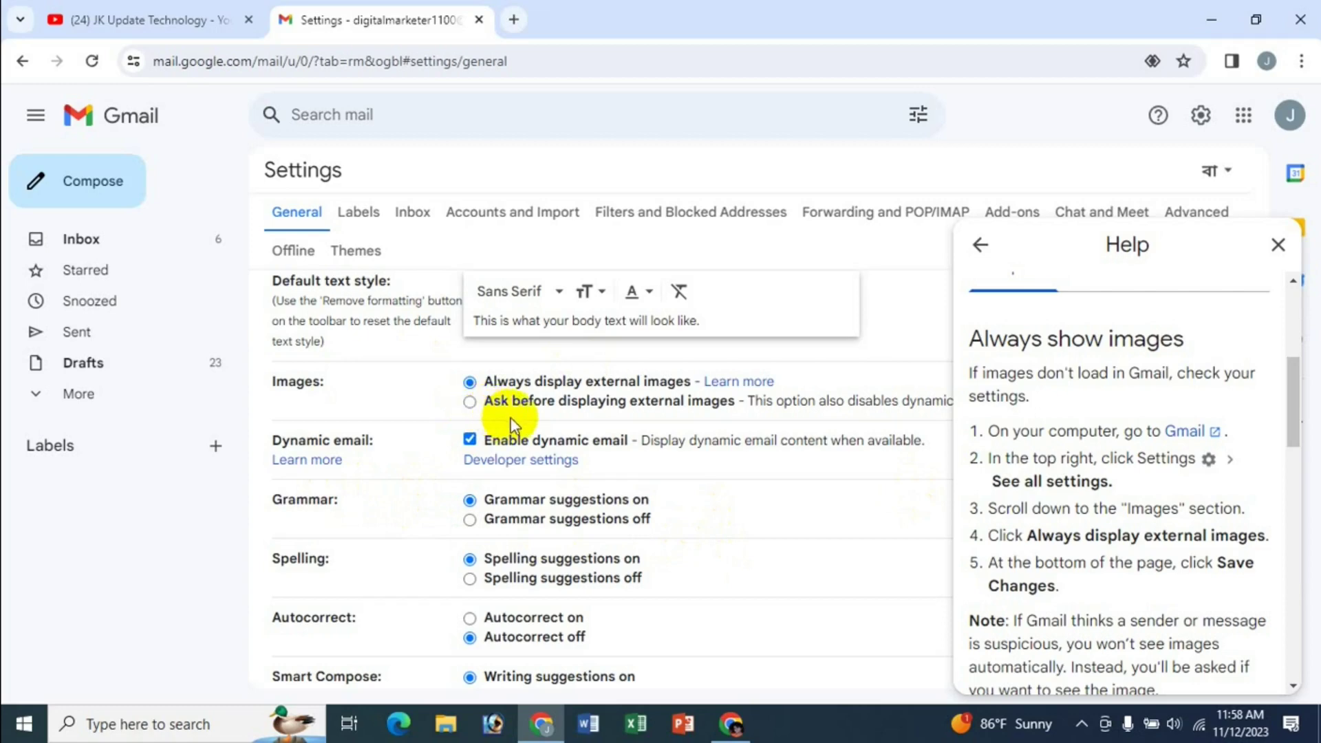
click(1275, 245)
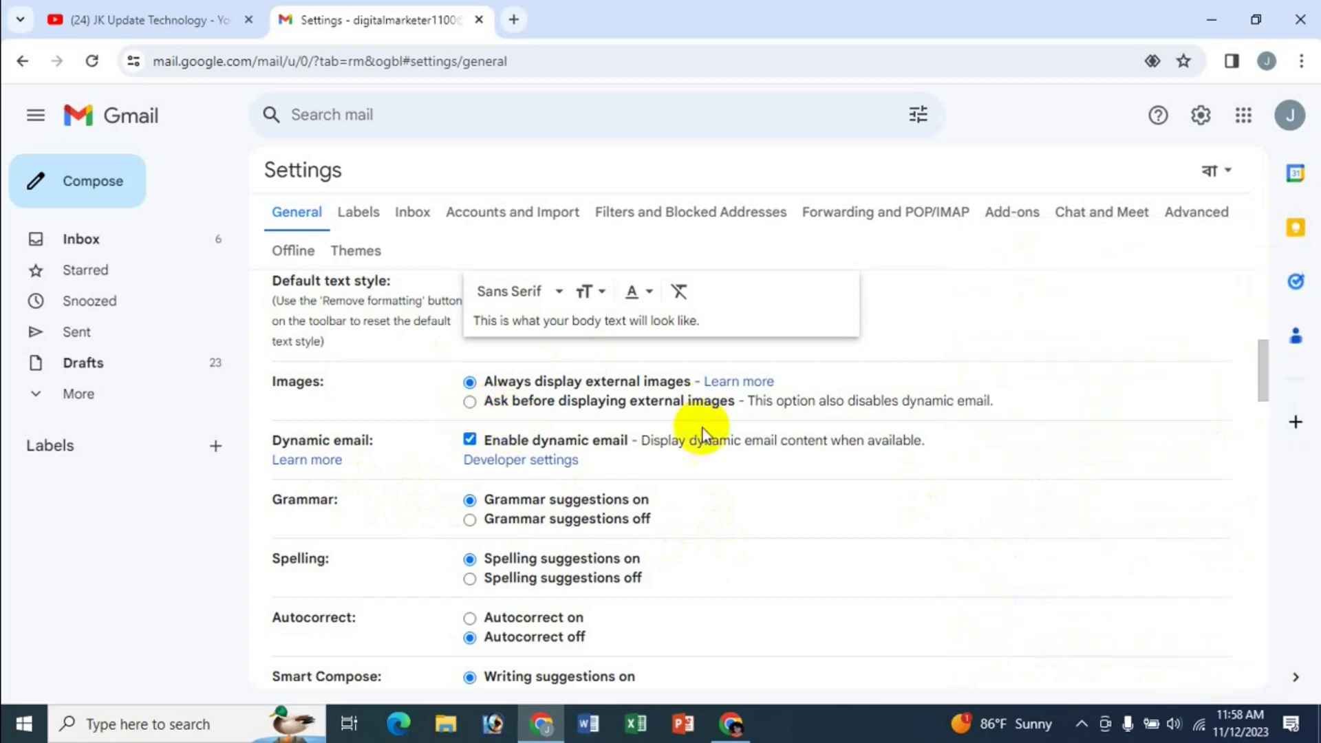
- Turn off dynamic email with external images set to always display, and save the changes
click(473, 407)
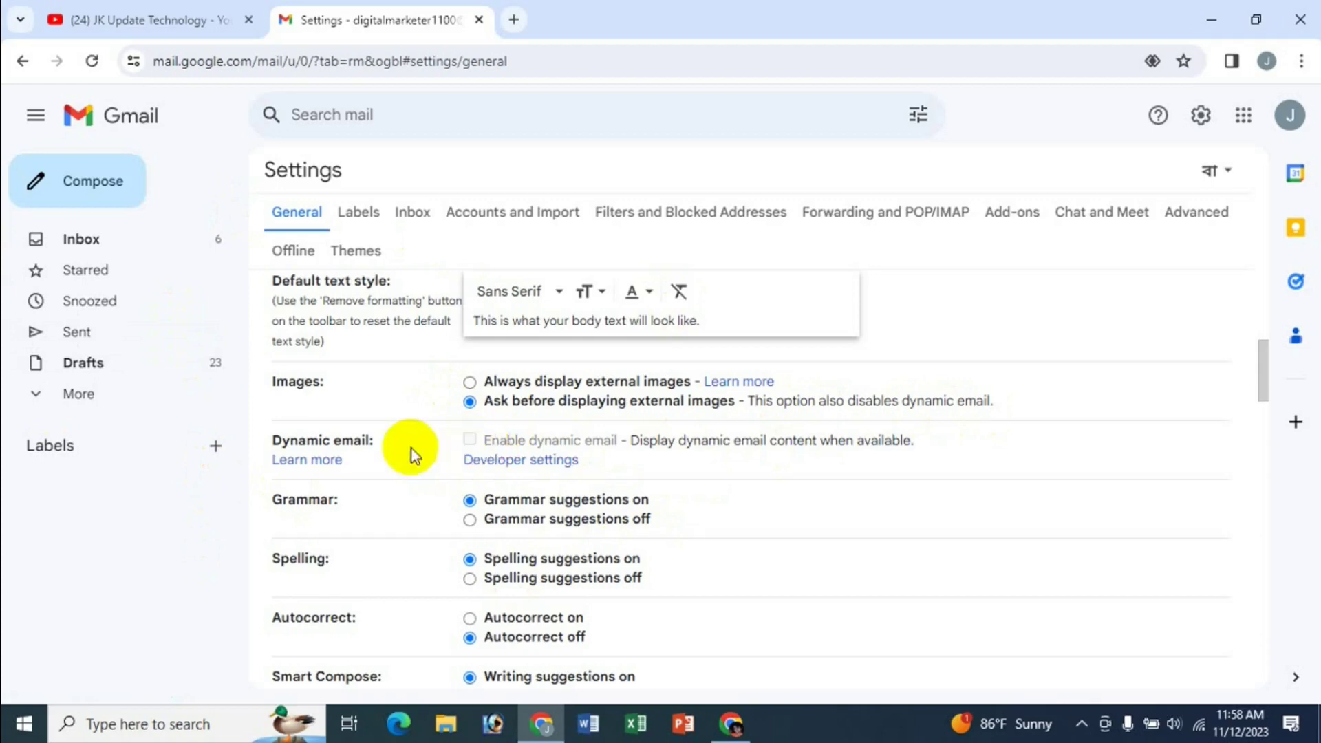
click(505, 383)
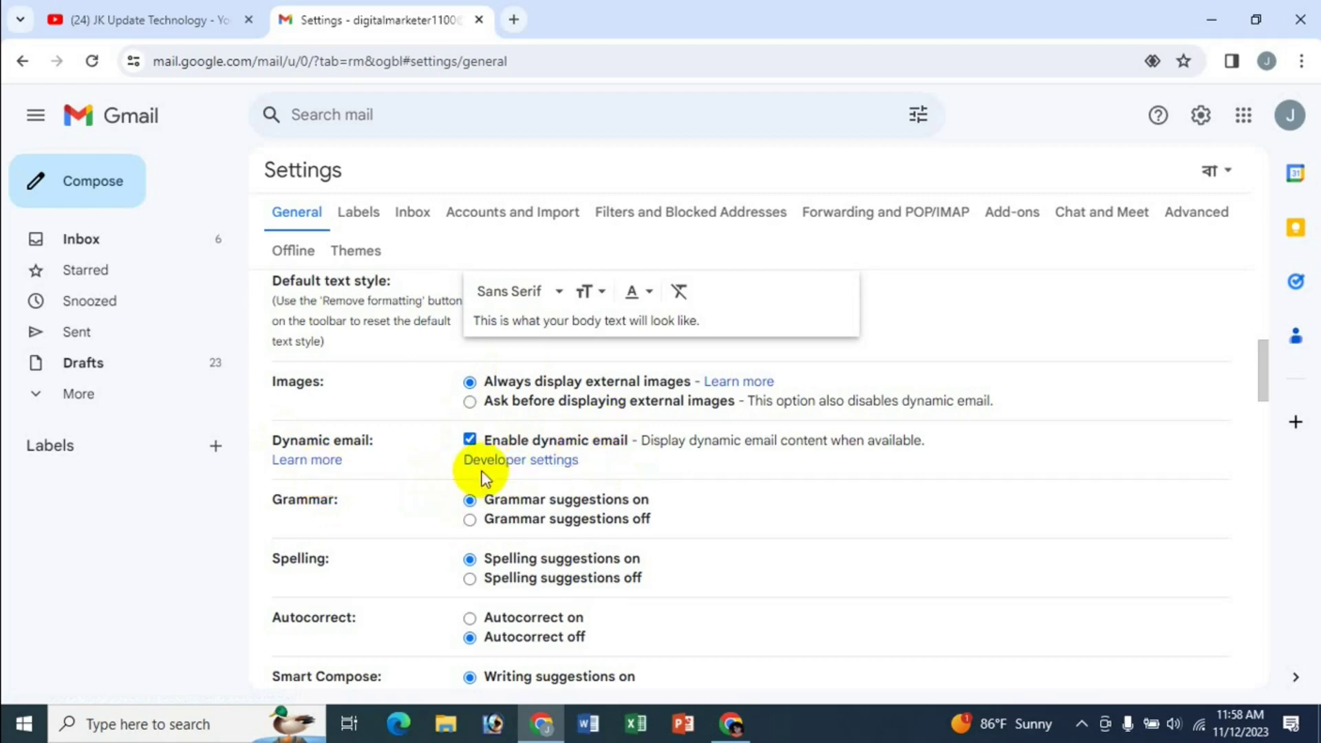
click(472, 442)
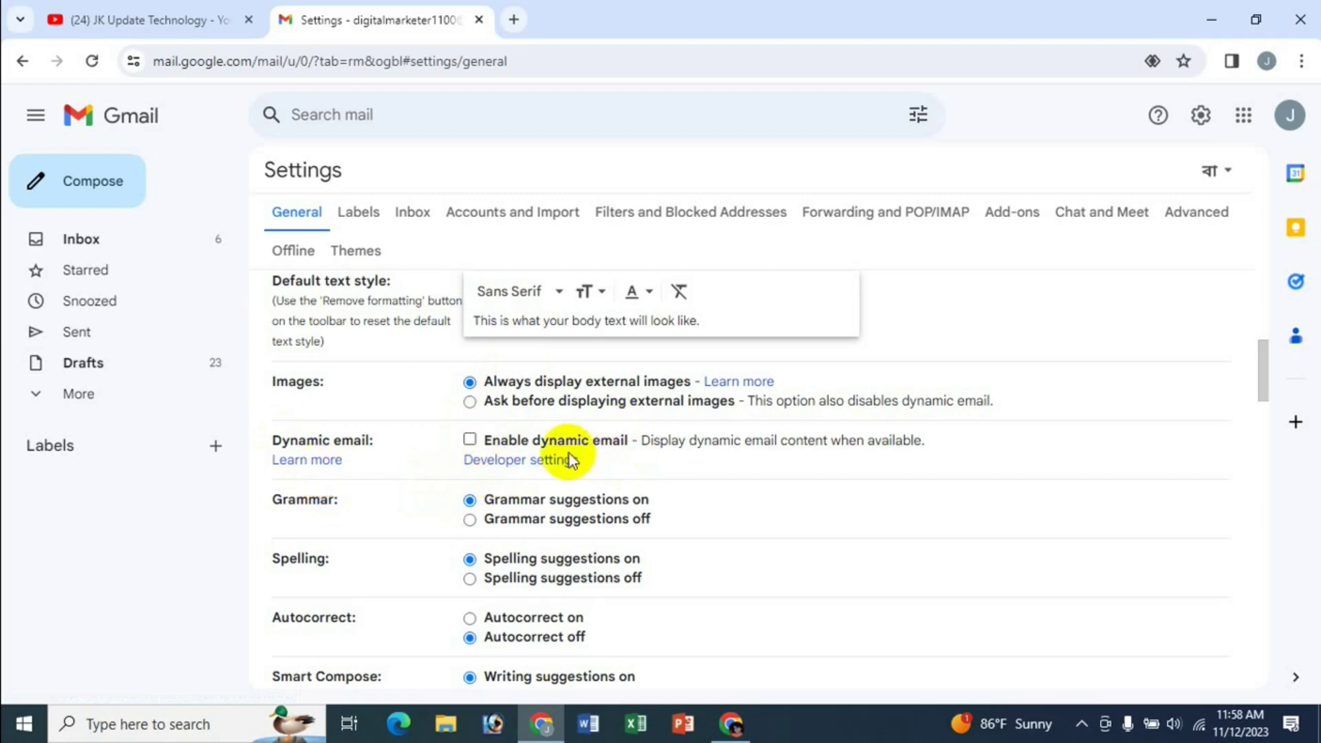
drag(1268, 391, 1265, 681)
click(707, 584)
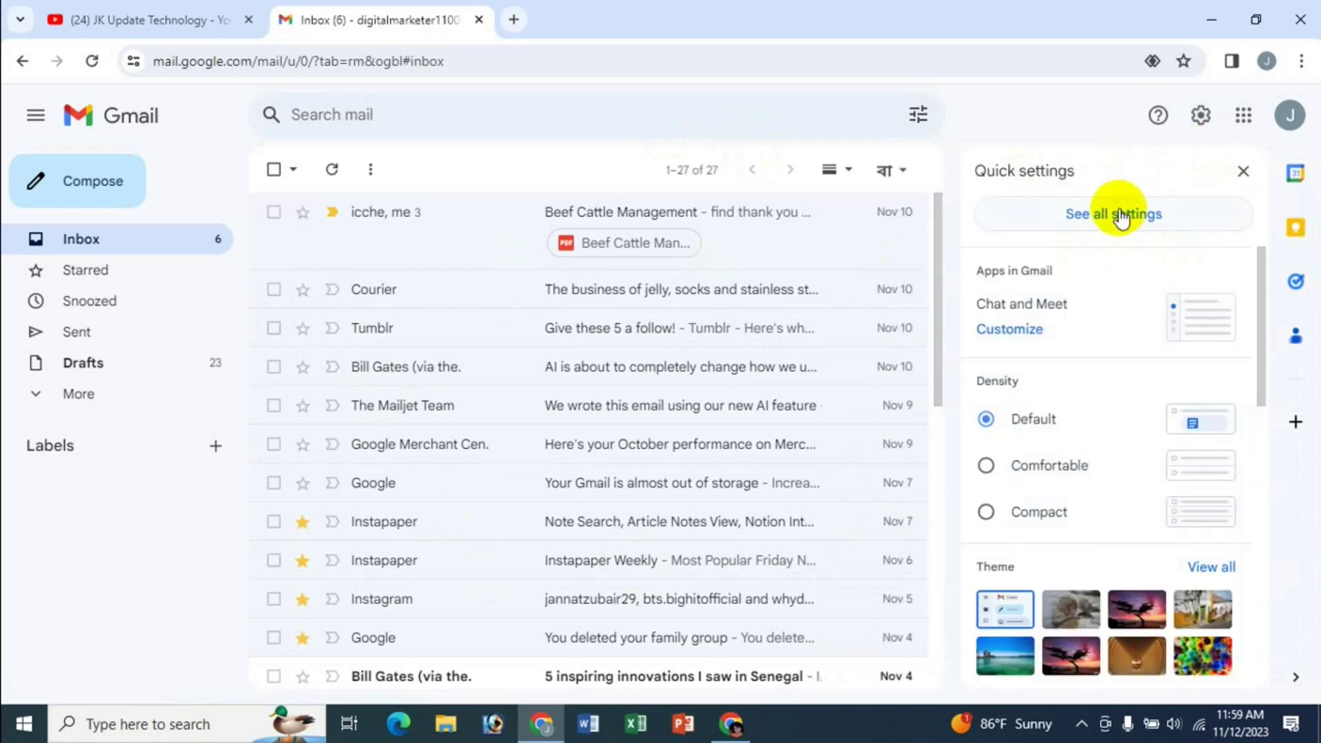
- Reopen the full settings and enable dynamic email, with external images set to always display
click(1120, 215)
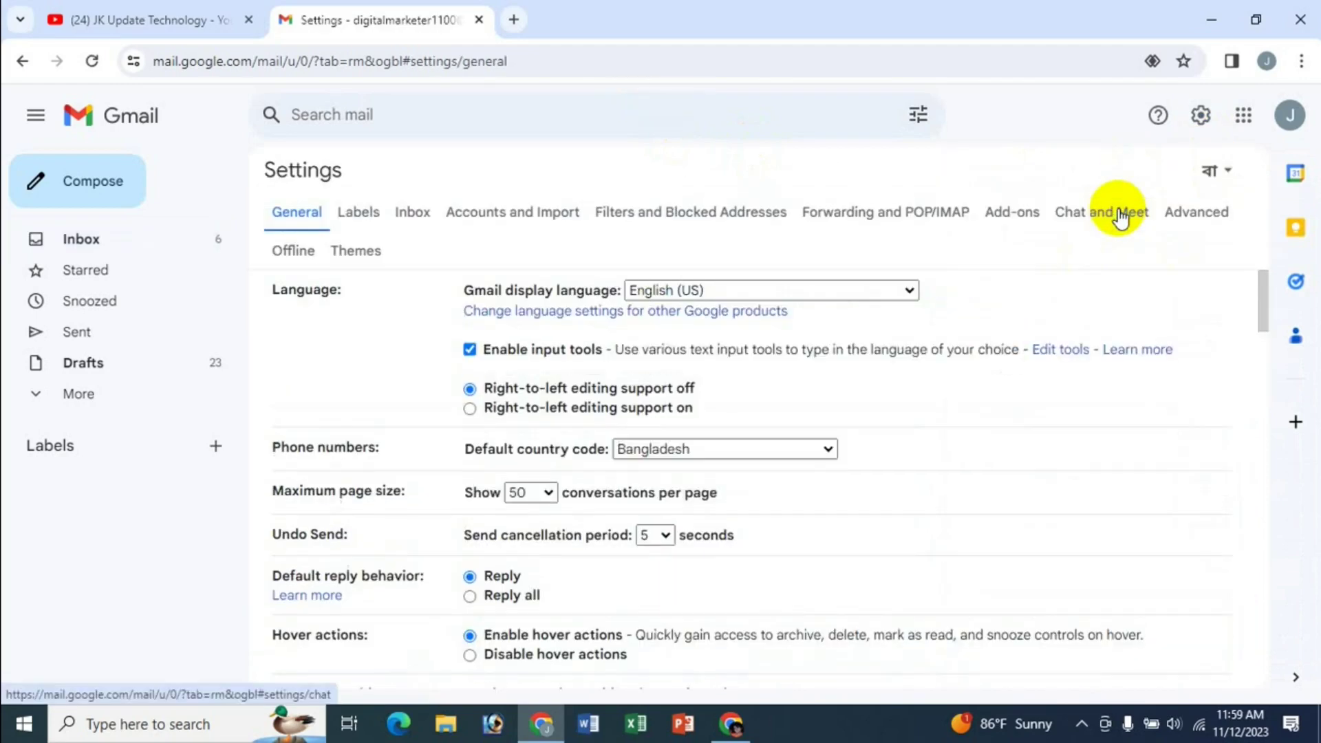
drag(1264, 310, 1265, 377)
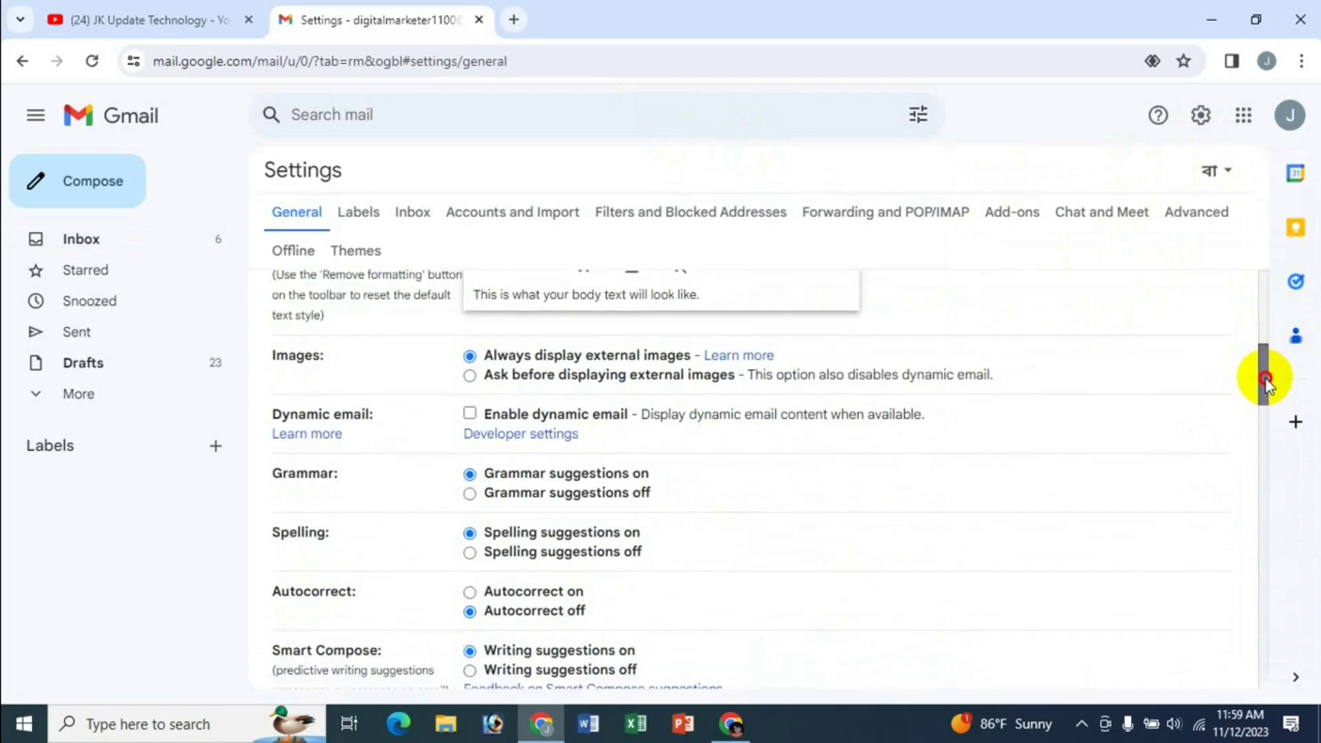
scroll(472, 399, up, 1)
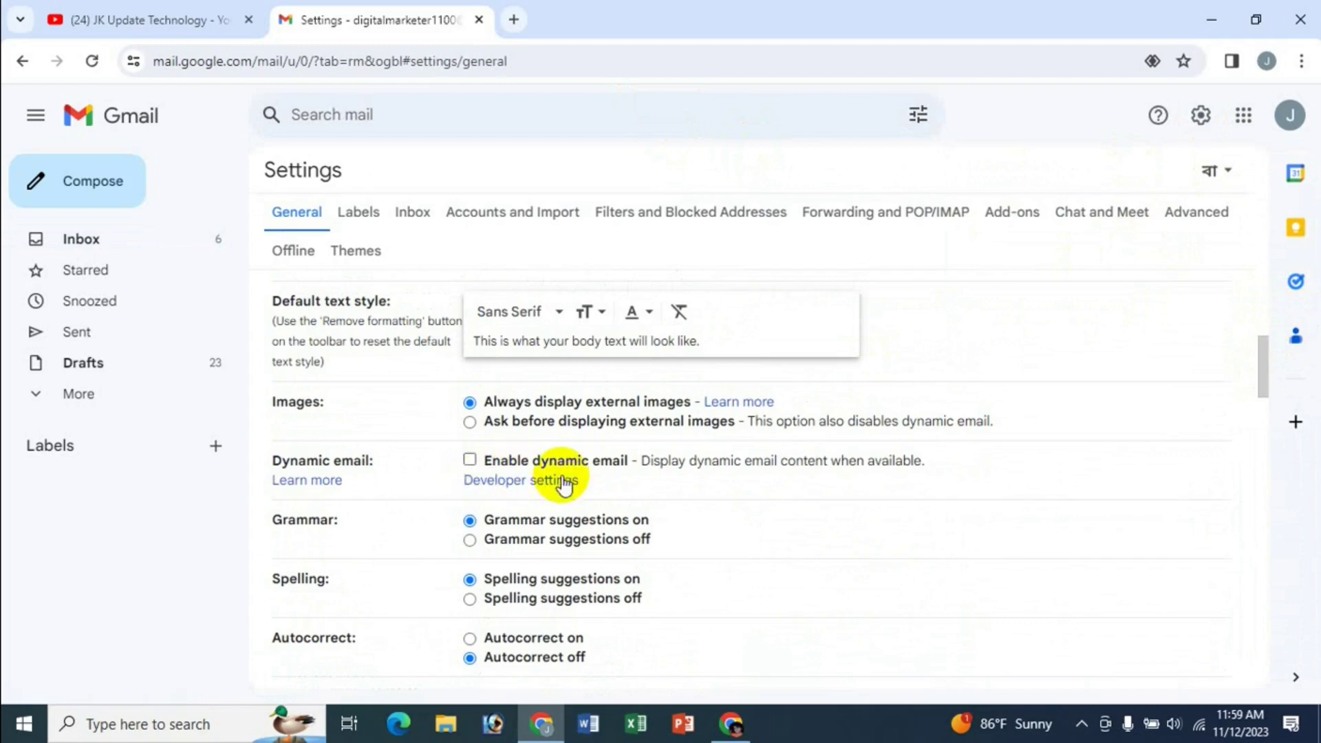
click(469, 421)
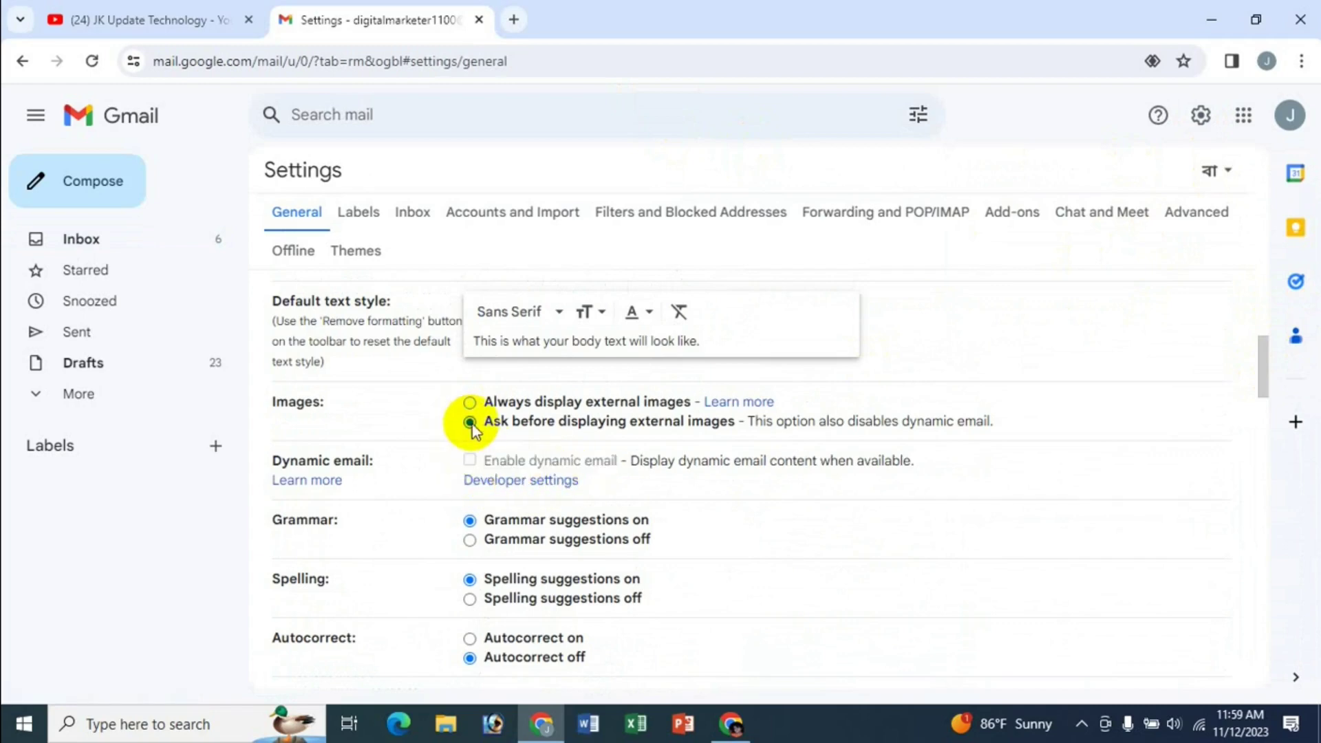
click(470, 402)
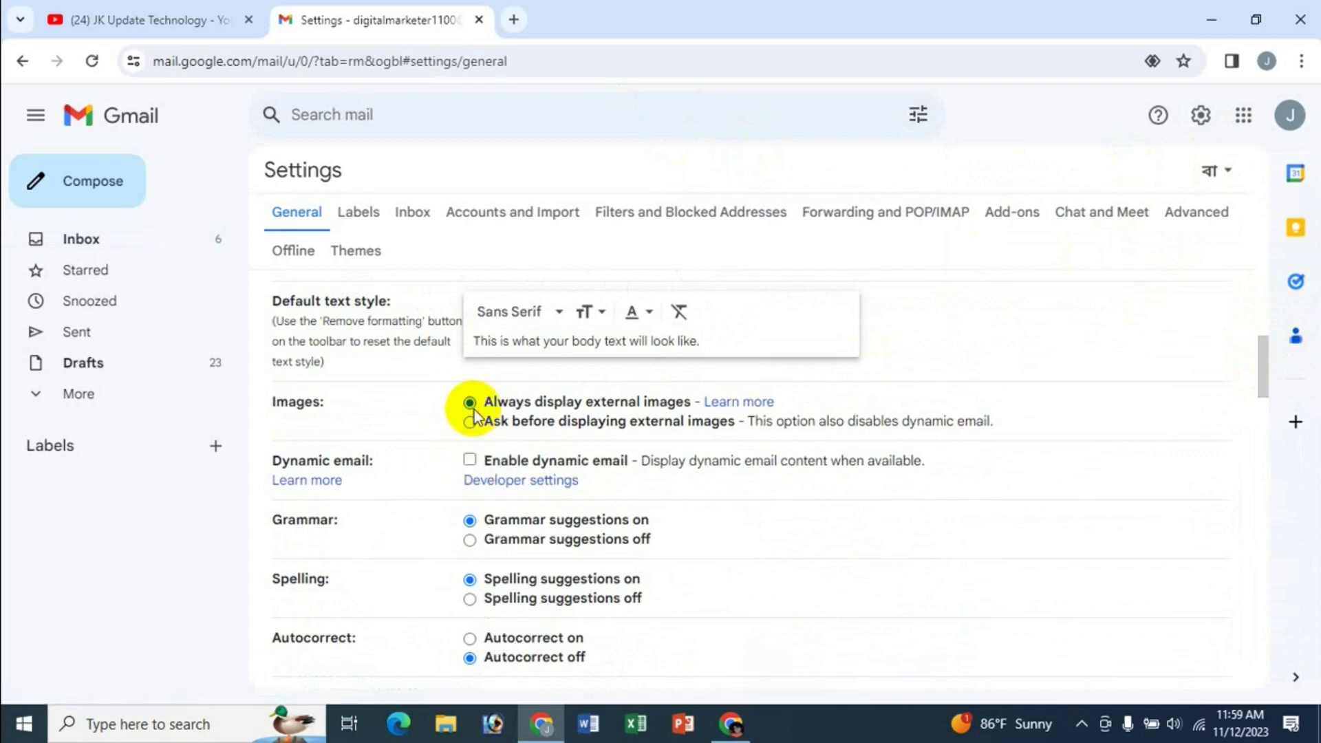
click(469, 460)
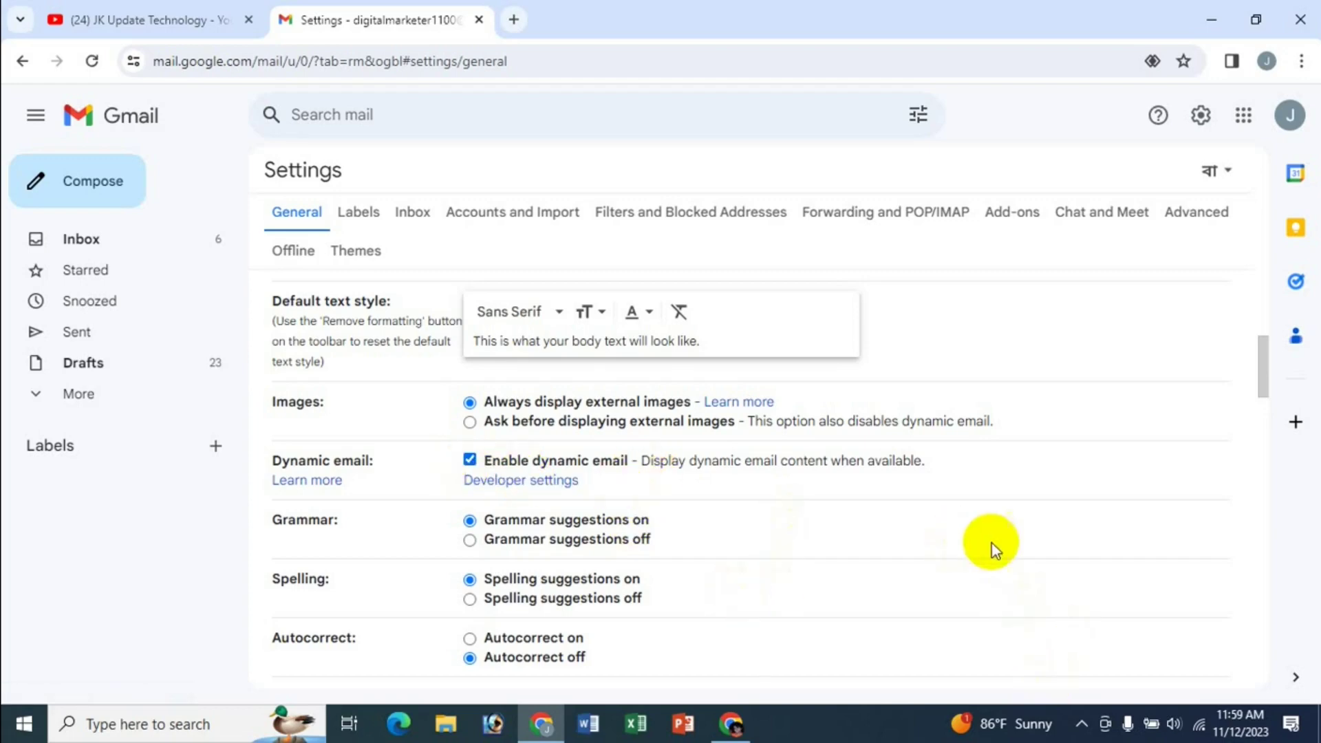
- Examine the developer settings for previewing dynamic emails, and close them without saving
click(512, 482)
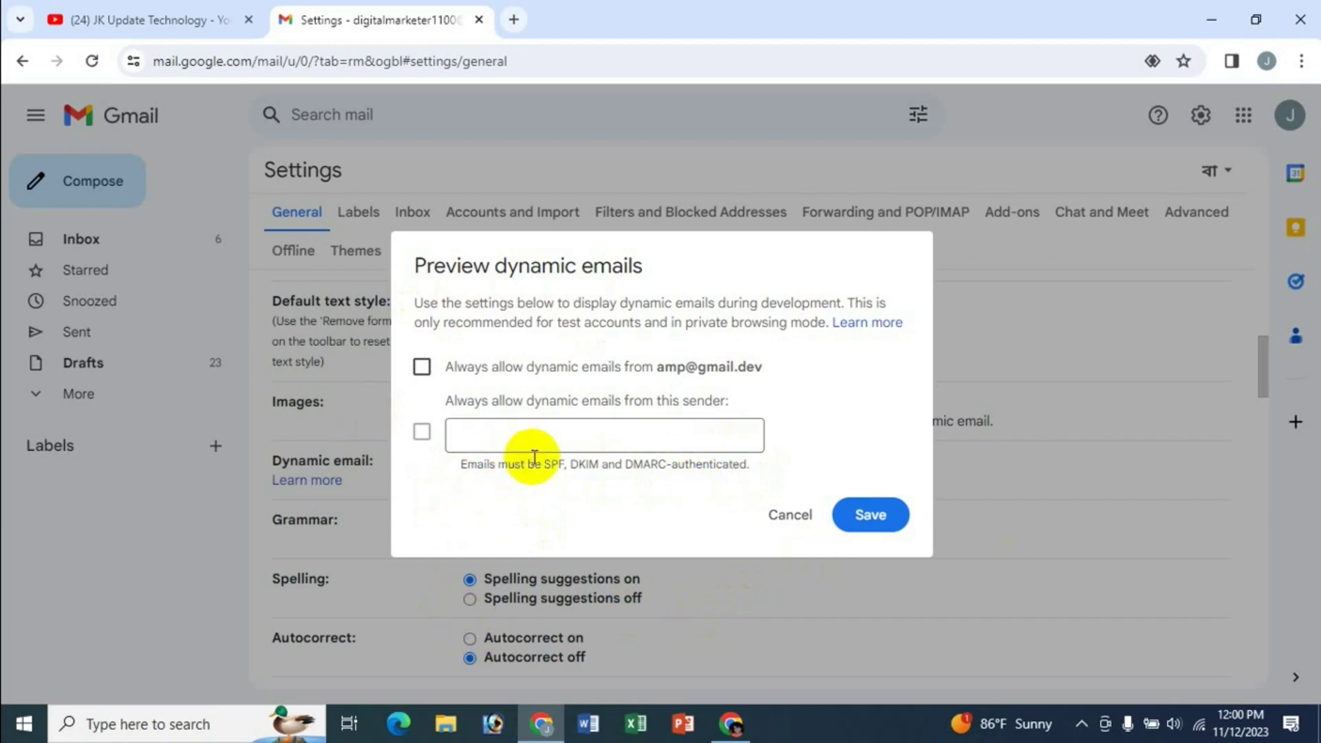
click(787, 524)
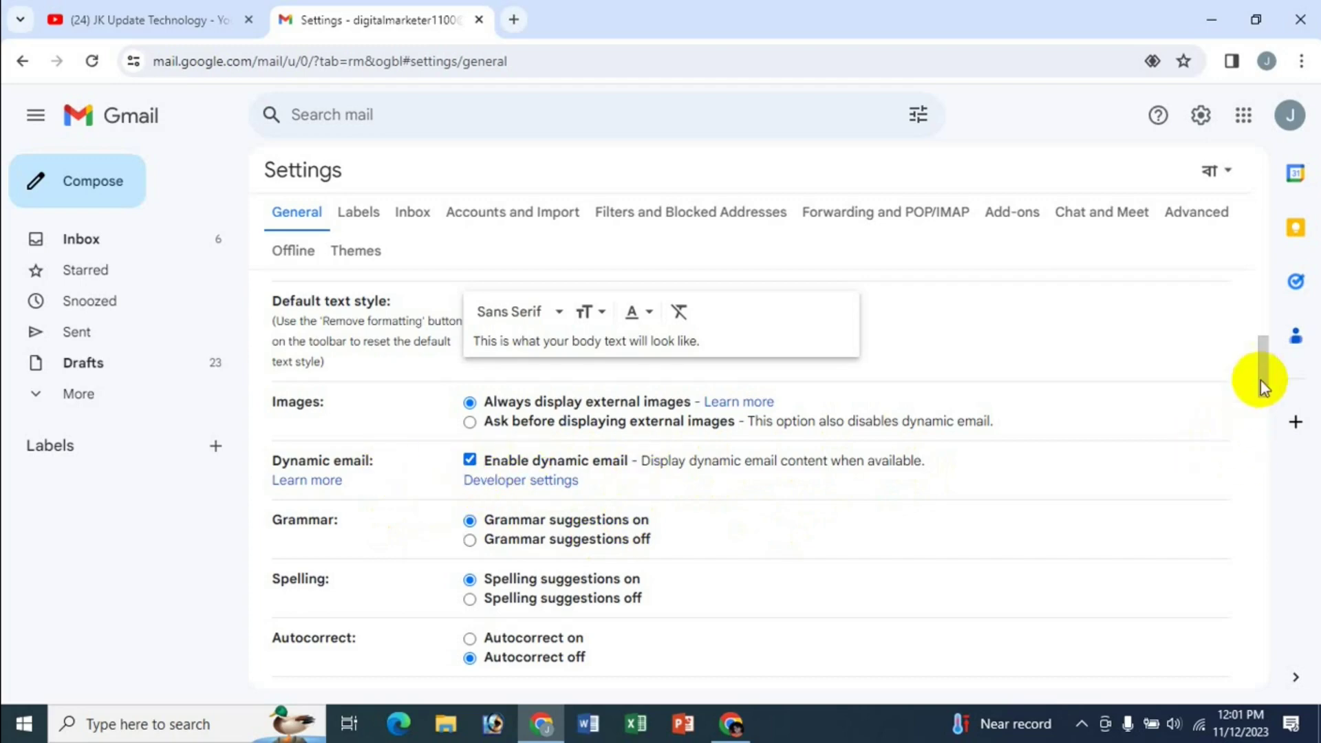
- Save the changes to the General settings and switch back to the YouTube channel page
drag(1262, 378, 1261, 664)
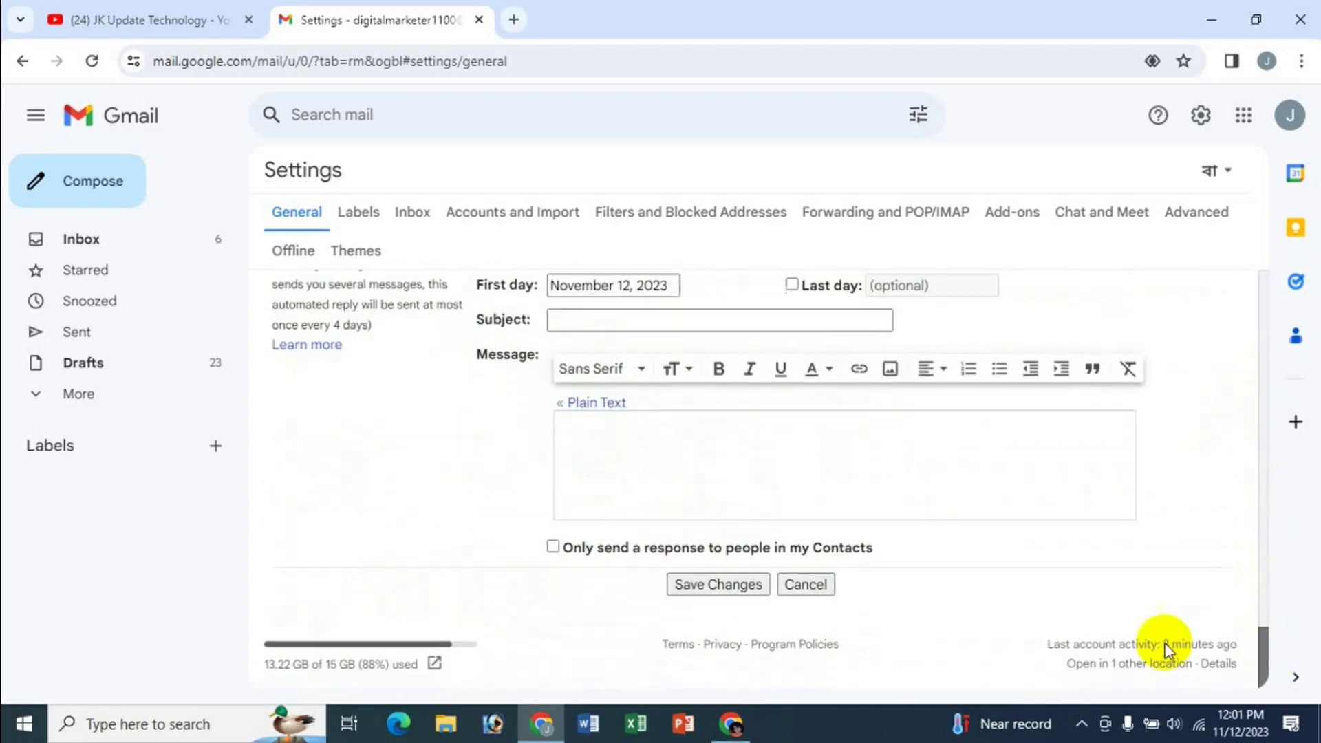
click(709, 586)
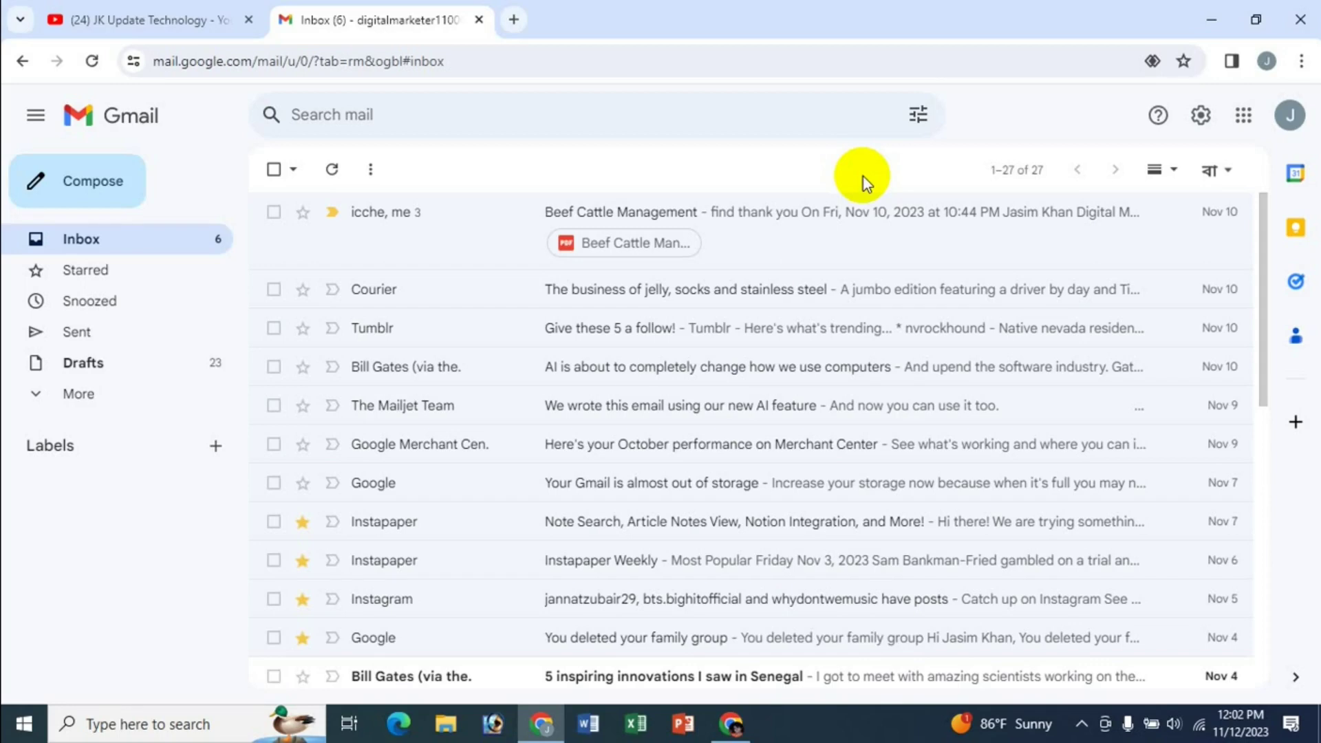
click(168, 21)
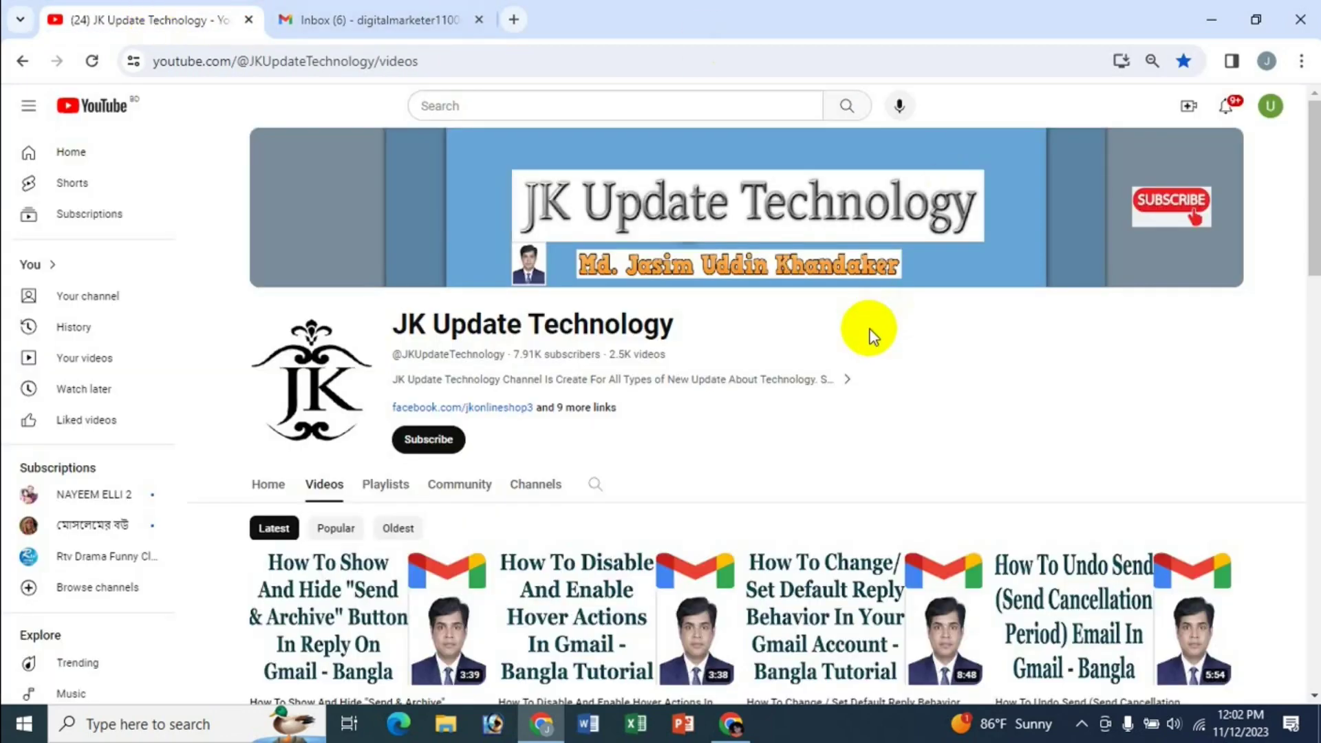